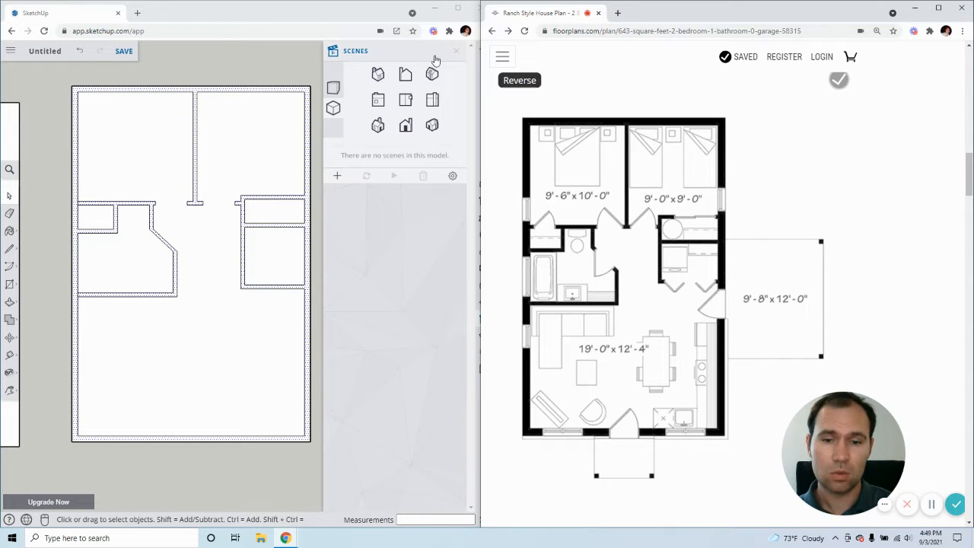
Switch the floor plan from the top view to a standard isometric view
click(455, 54)
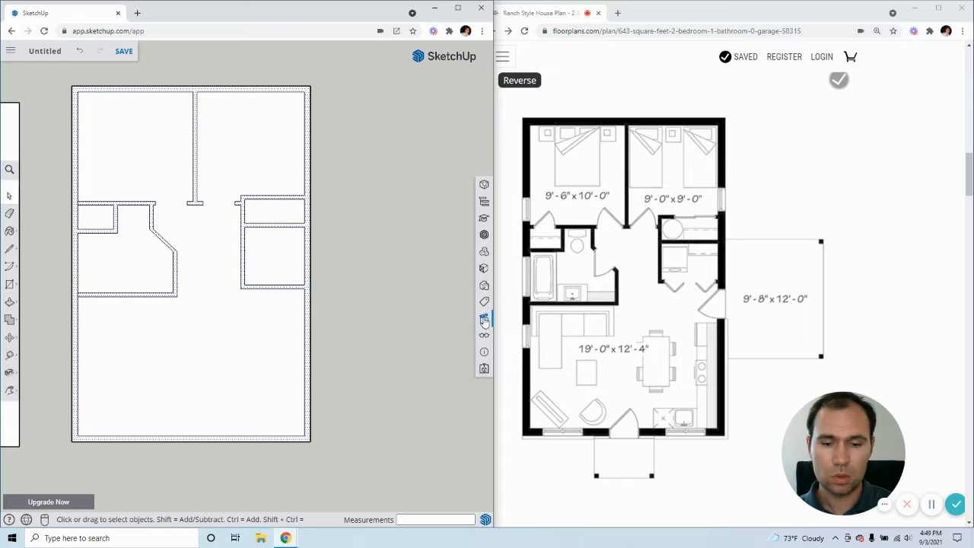
click(484, 320)
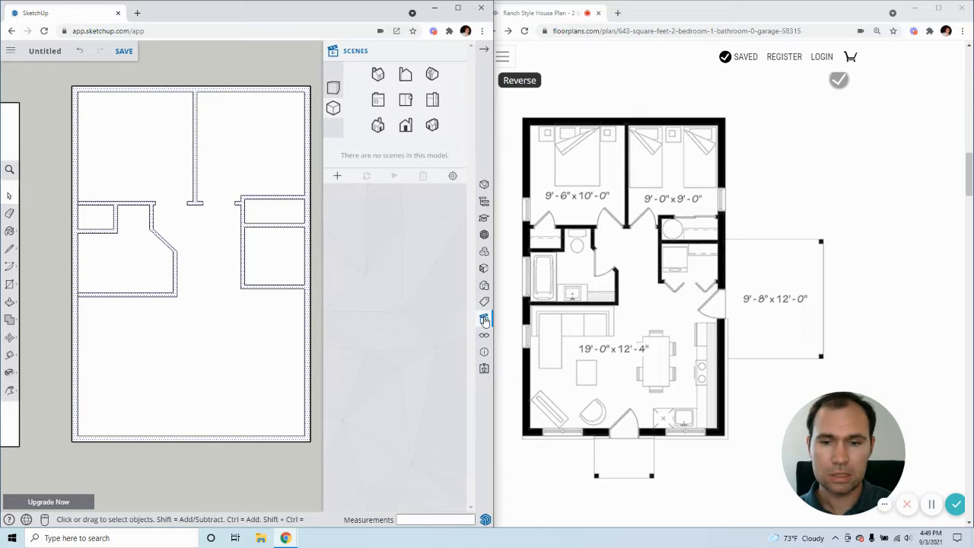
click(334, 91)
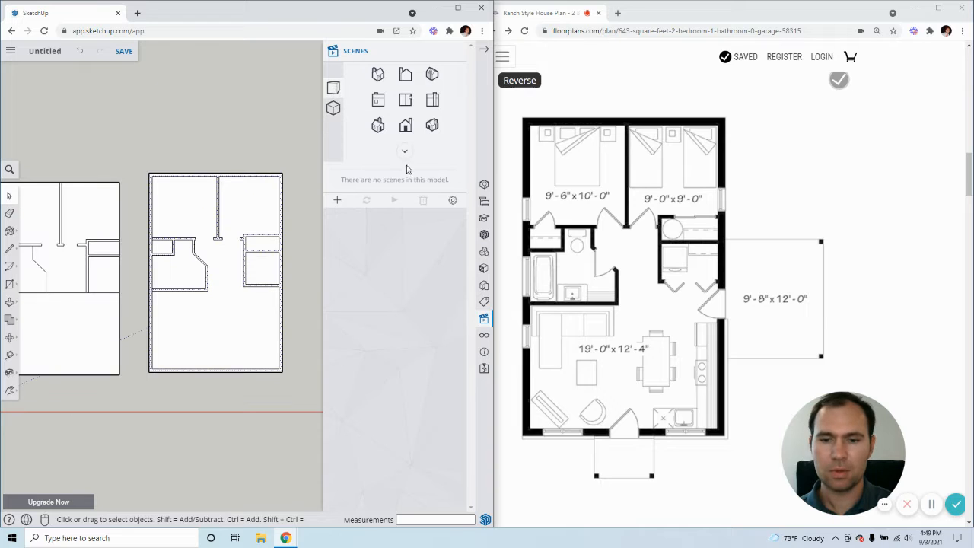
click(432, 127)
click(433, 126)
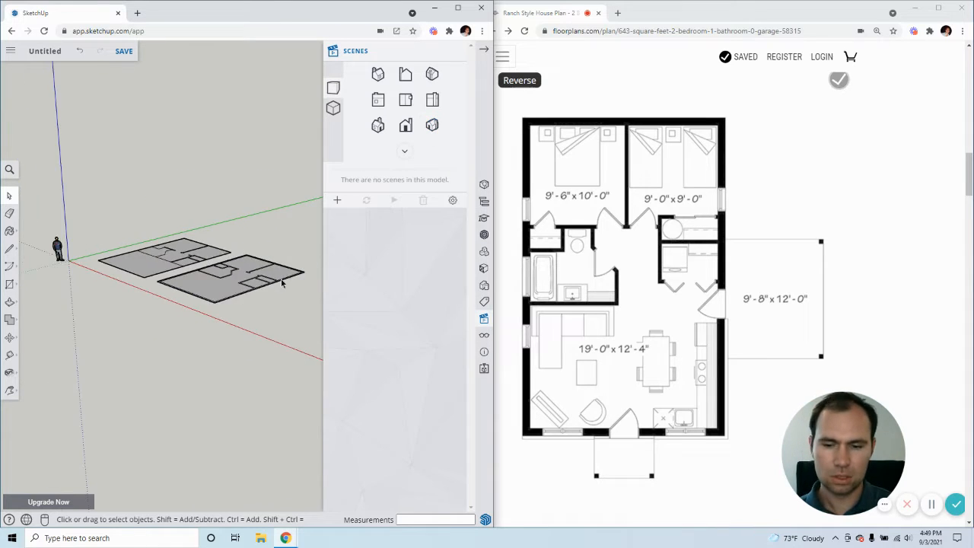
Widen the modelling window over the reference plan and frame the wall outline at an angle
scroll(293, 274, up, 3)
scroll(304, 264, down, 1)
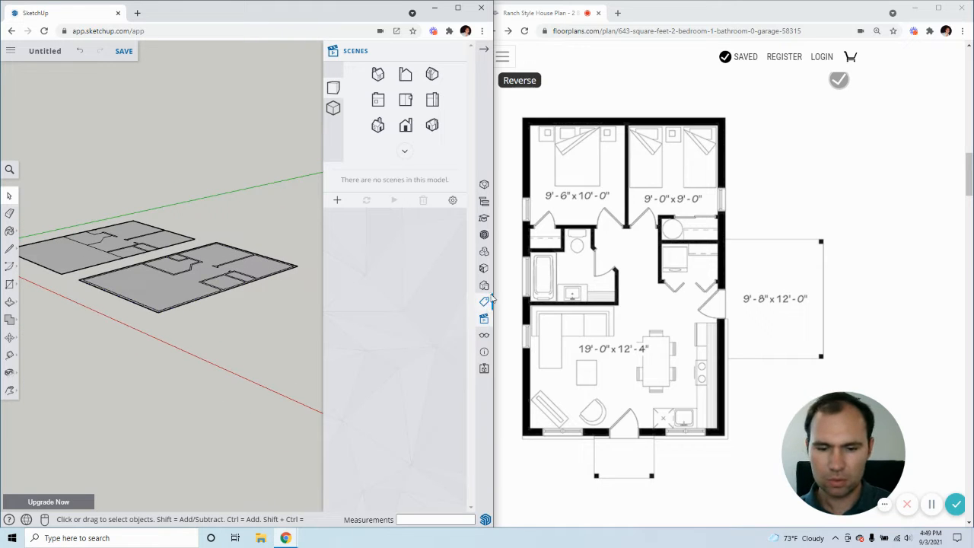
drag(493, 280, 636, 281)
scroll(399, 241, up, 2)
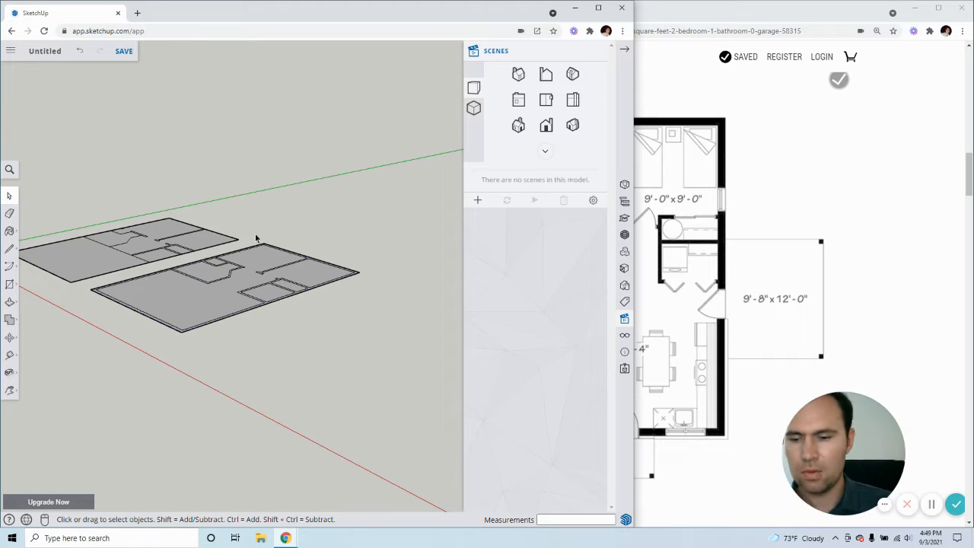
mouse_move(200, 272)
middle_down()
mouse_move(206, 267)
mouse_move(217, 337)
mouse_move(239, 351)
middle_up()
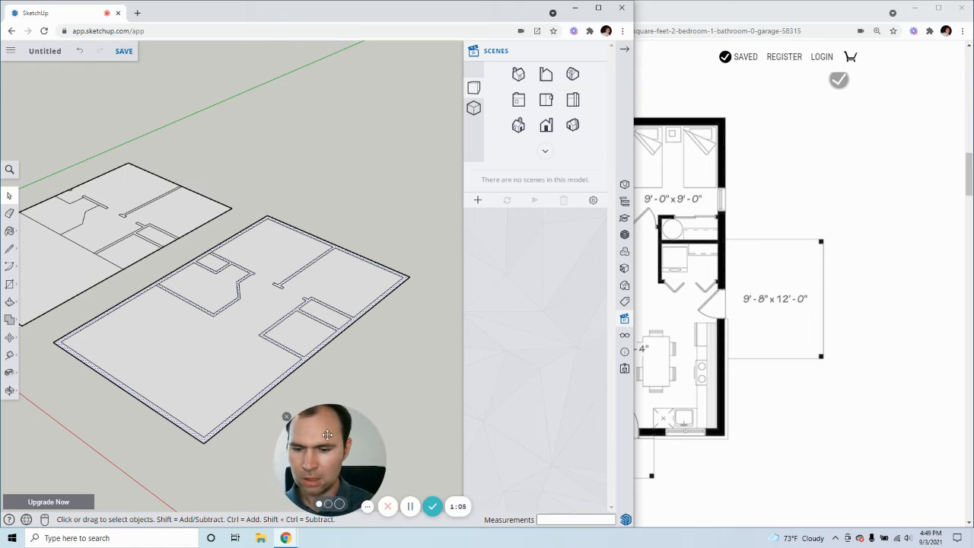
drag(340, 449, 551, 444)
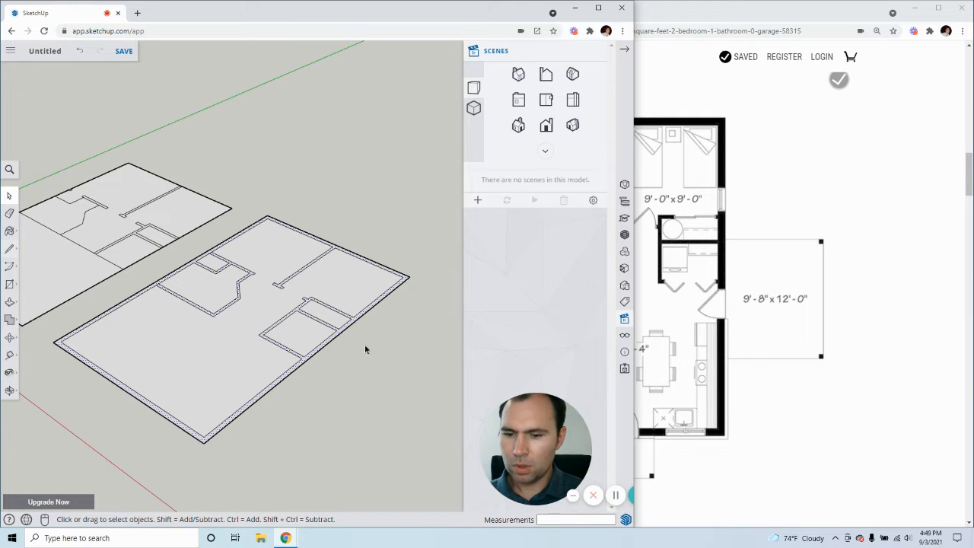
Try to separate the closet walls from the outer wall with 4" lines across their junctions, and undo those lines
scroll(198, 438, up, 4)
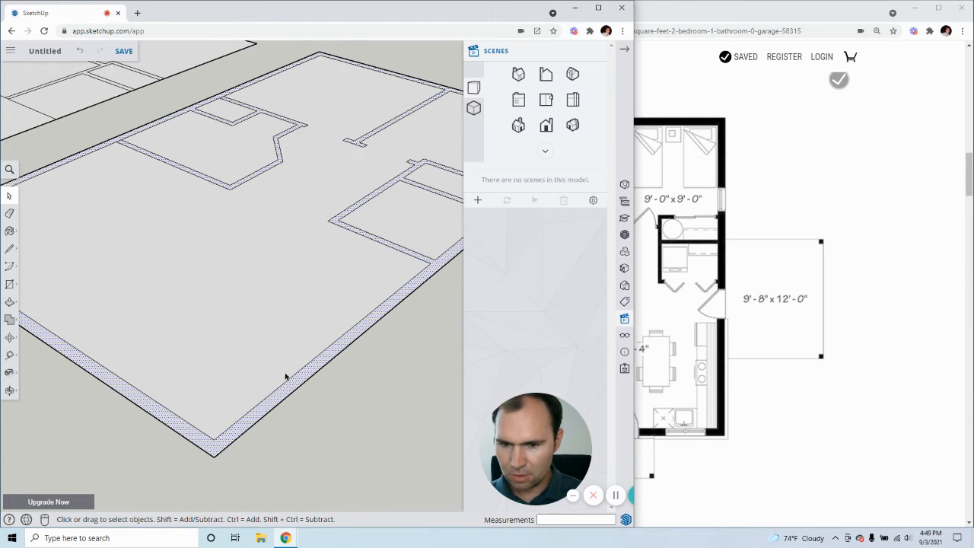
scroll(152, 327, down, 4)
scroll(357, 261, up, 4)
scroll(209, 343, up, 2)
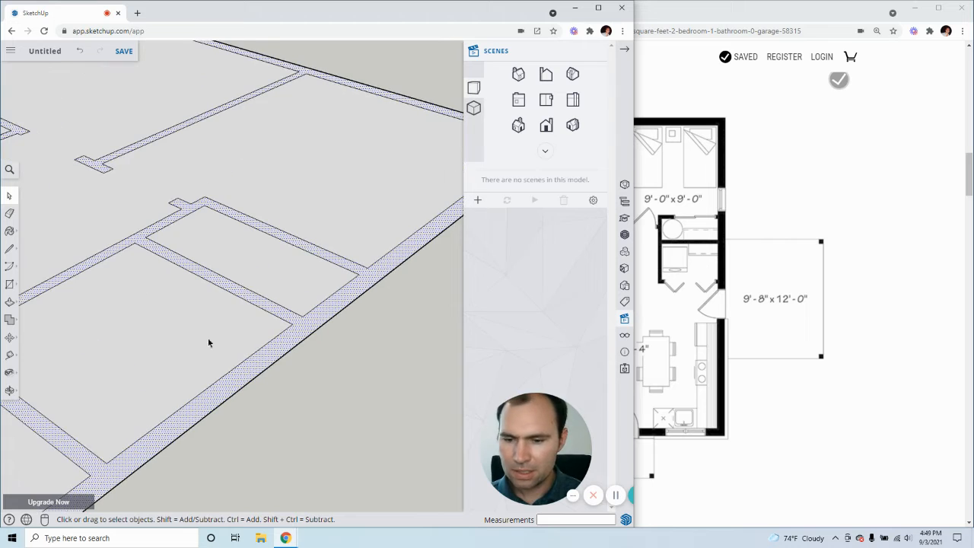
click(10, 248)
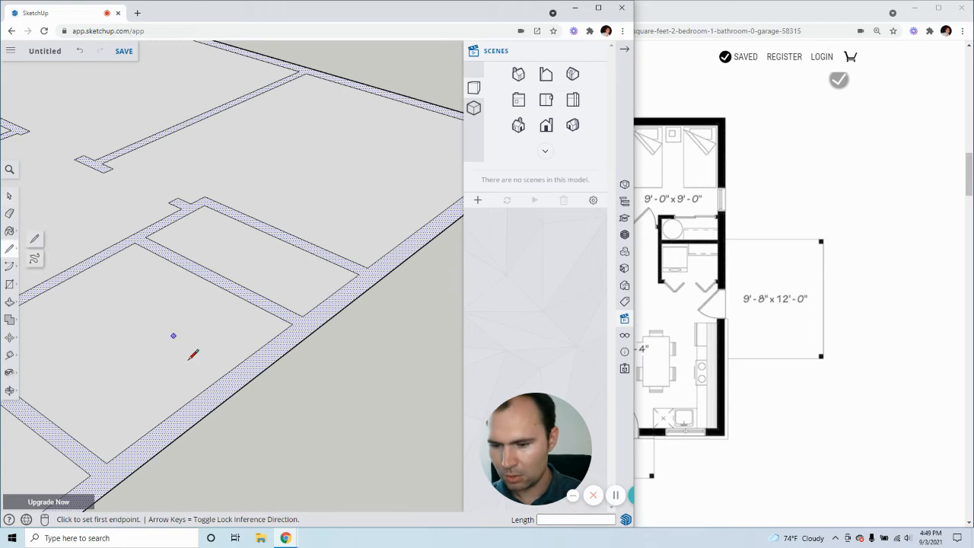
click(91, 476)
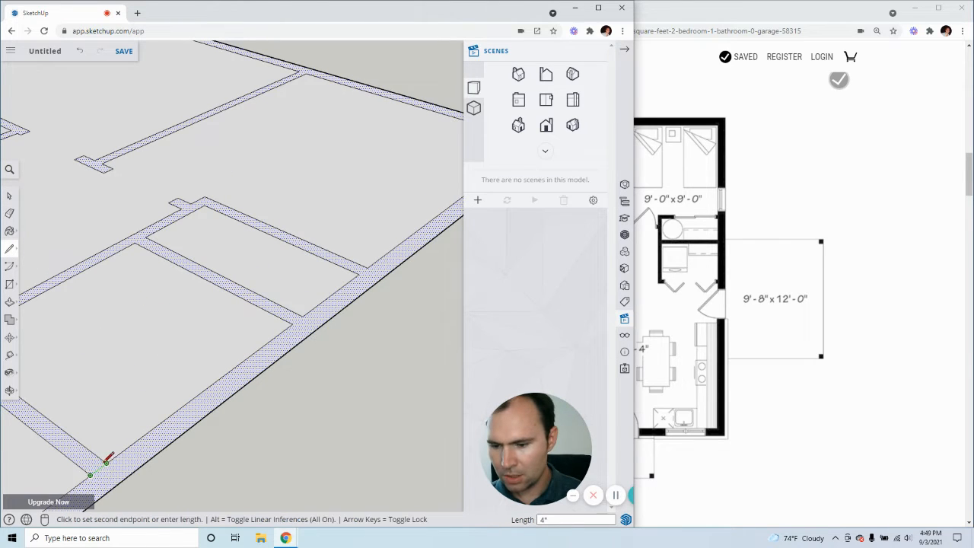
click(106, 463)
click(301, 317)
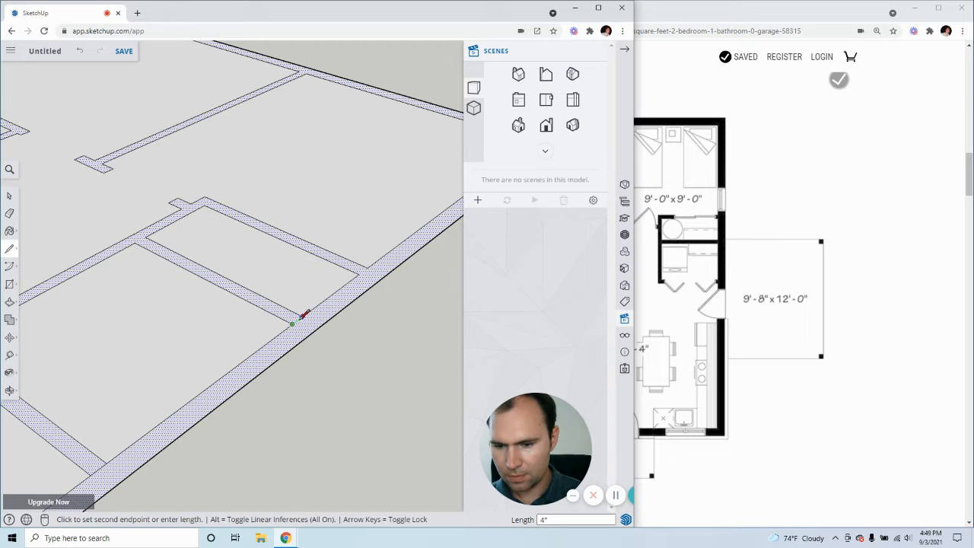
click(302, 316)
click(365, 271)
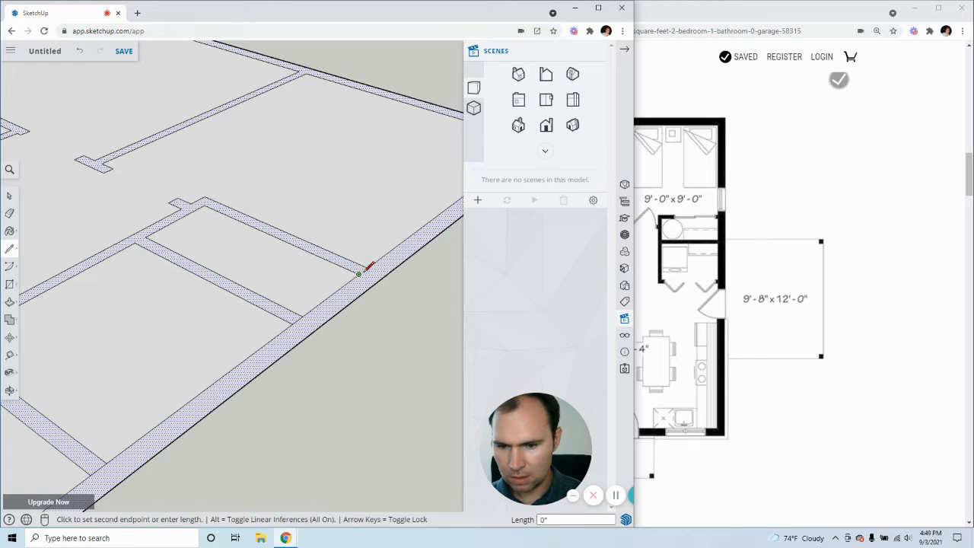
click(372, 263)
scroll(372, 263, down, 3)
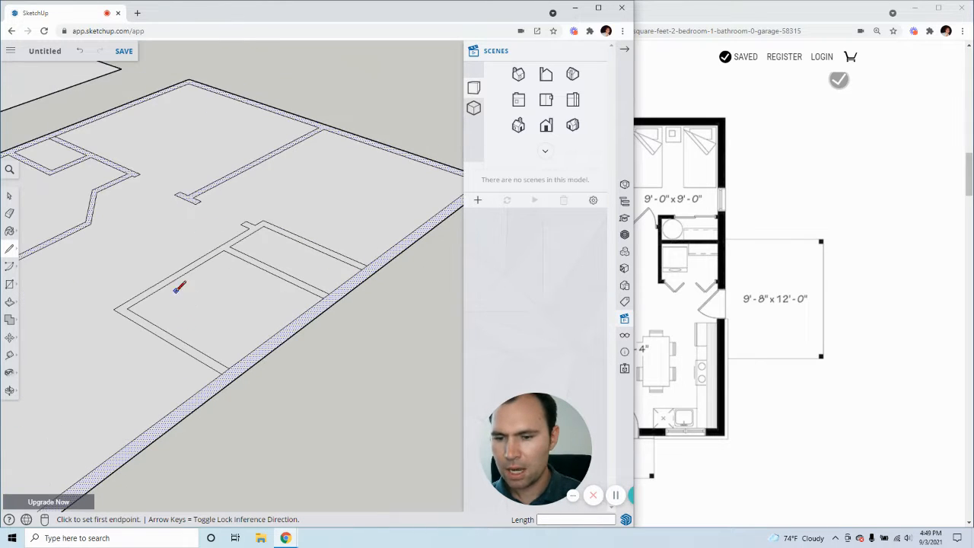
scroll(173, 246, up, 3)
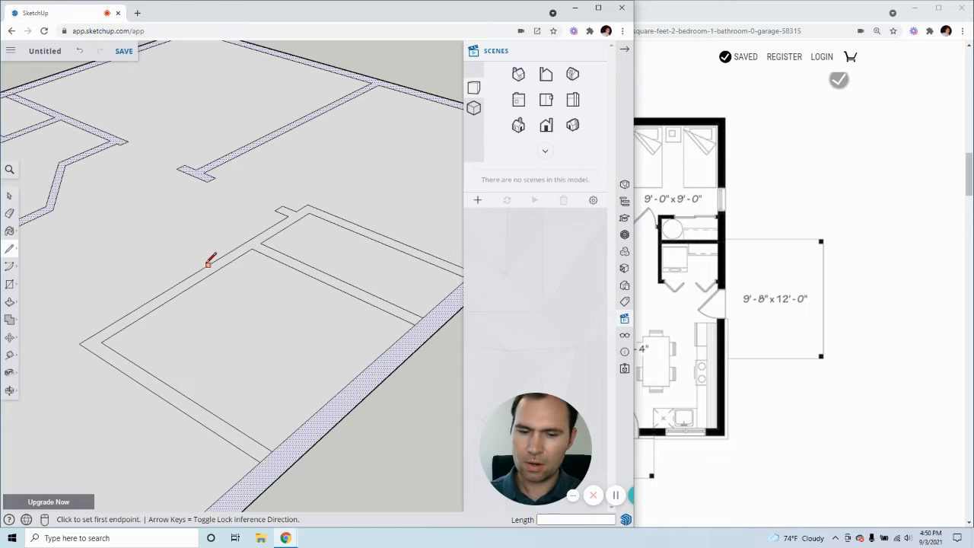
key(ctrl+z)
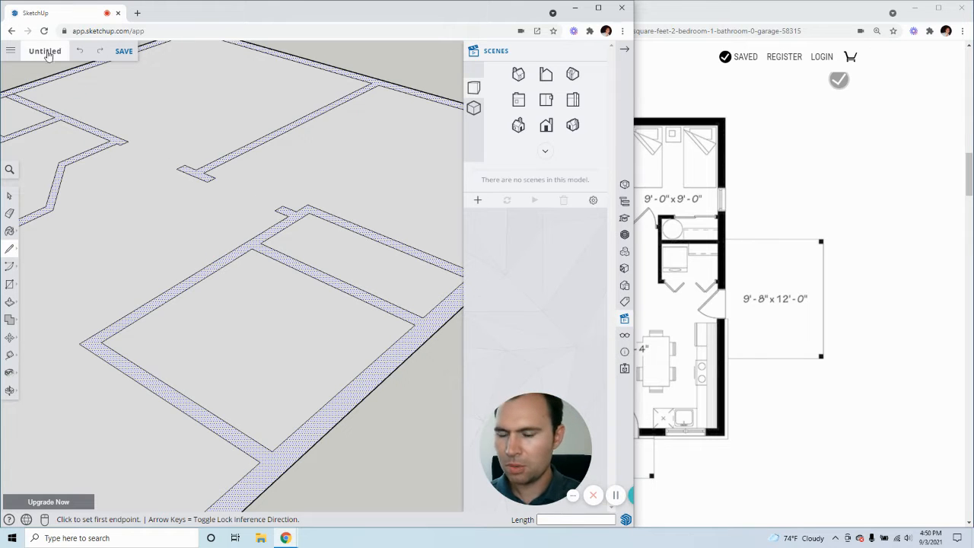
Save the model as "Tiny House" in the SketchUp project
scroll(213, 338, down, 2)
scroll(209, 335, down, 1)
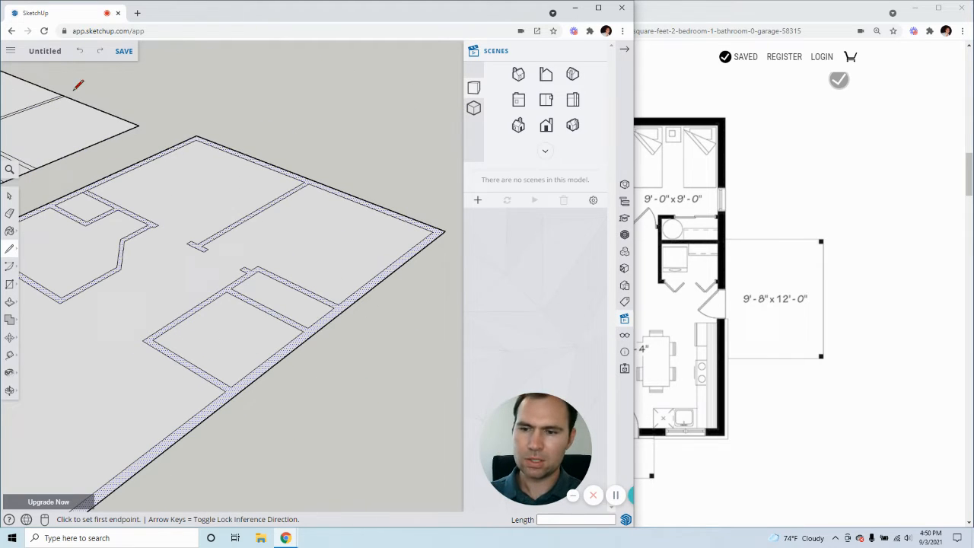
click(45, 51)
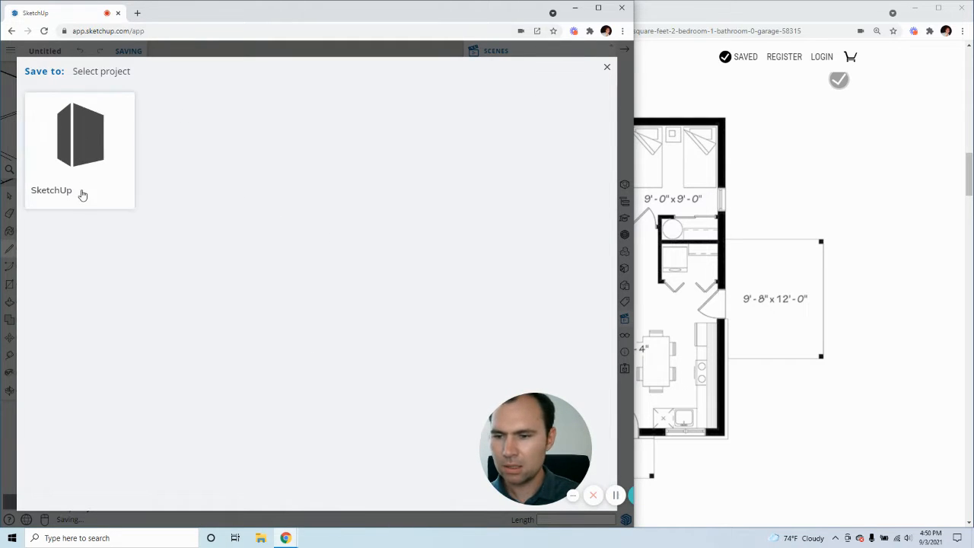
click(75, 164)
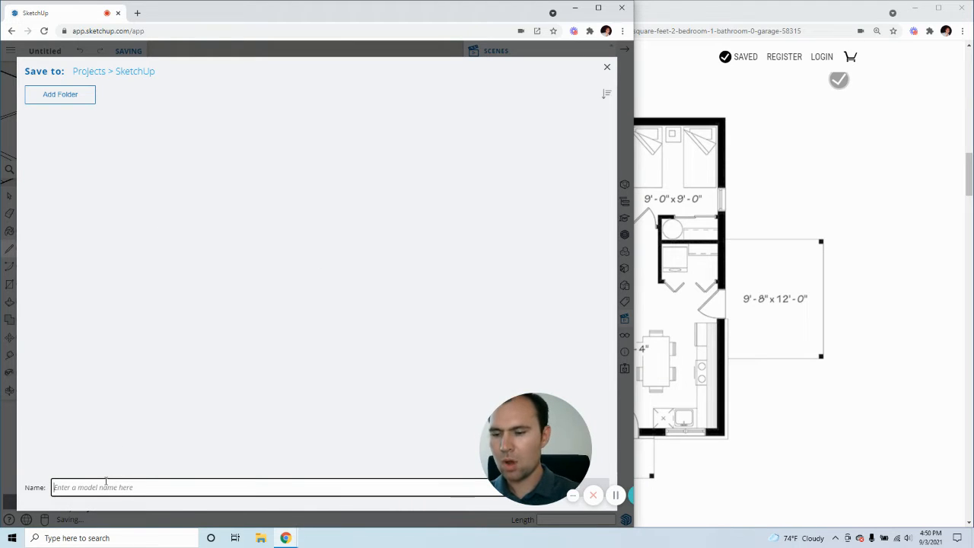
text(Tiny House)
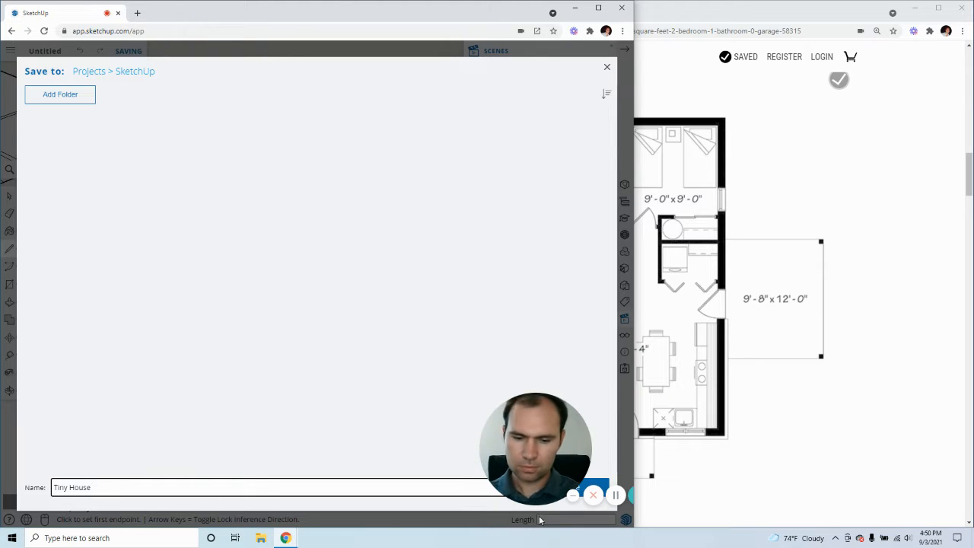
drag(535, 464, 535, 320)
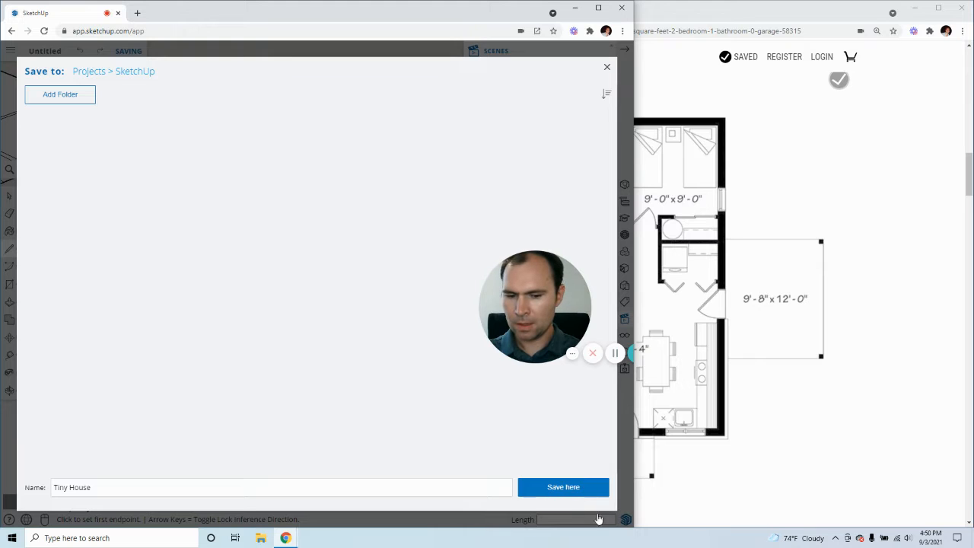
click(562, 488)
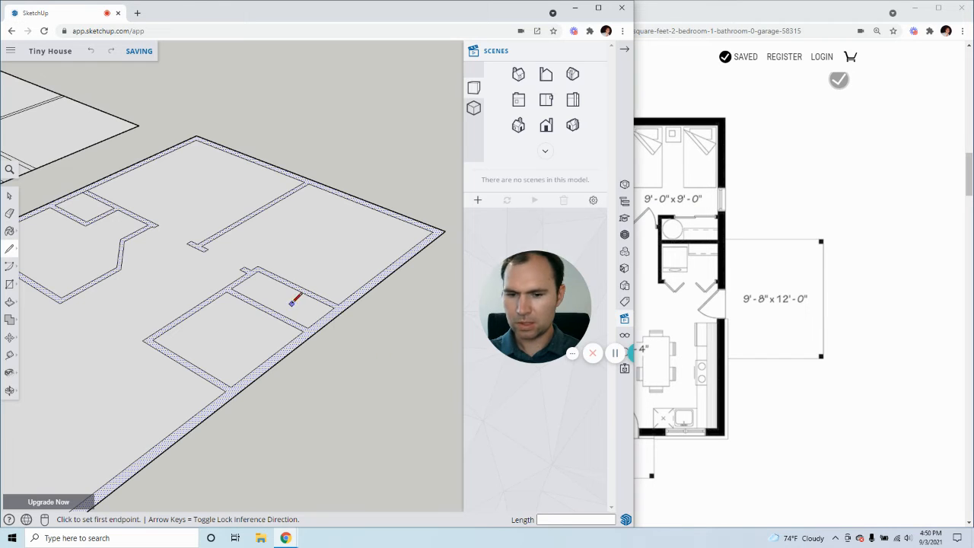
drag(546, 318, 549, 445)
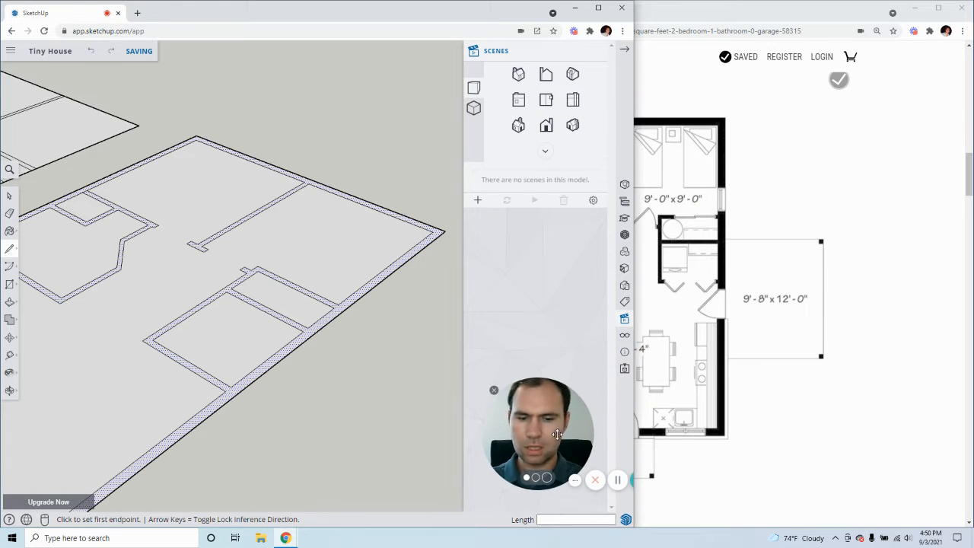
Push/Pull the wall outline face of the floor plan copy up to a height of 8'
scroll(370, 301, down, 4)
scroll(251, 319, up, 2)
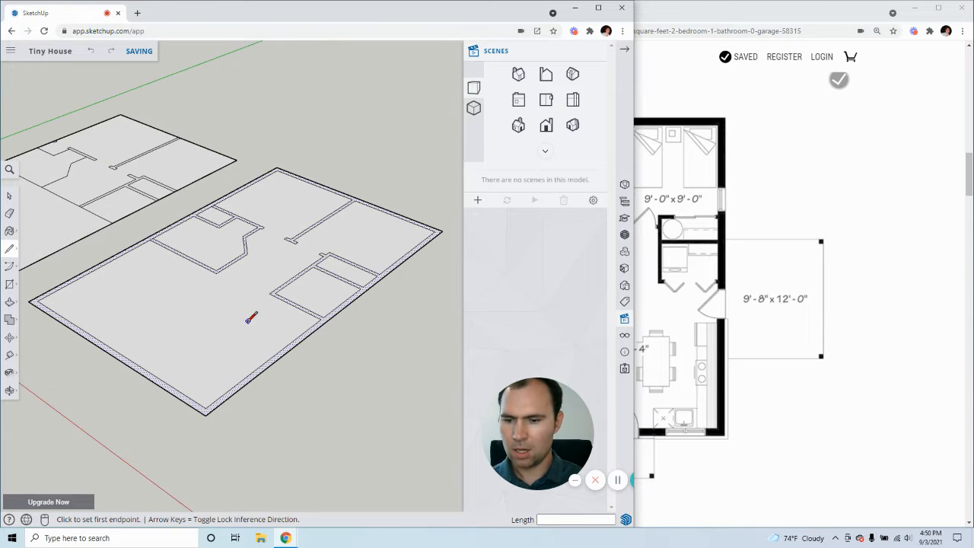
click(10, 302)
scroll(218, 407, up, 3)
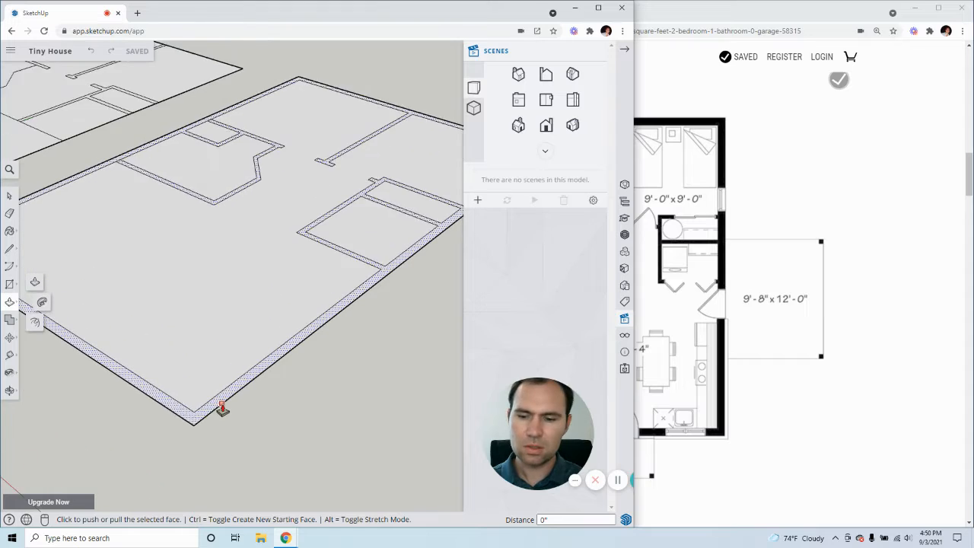
click(191, 425)
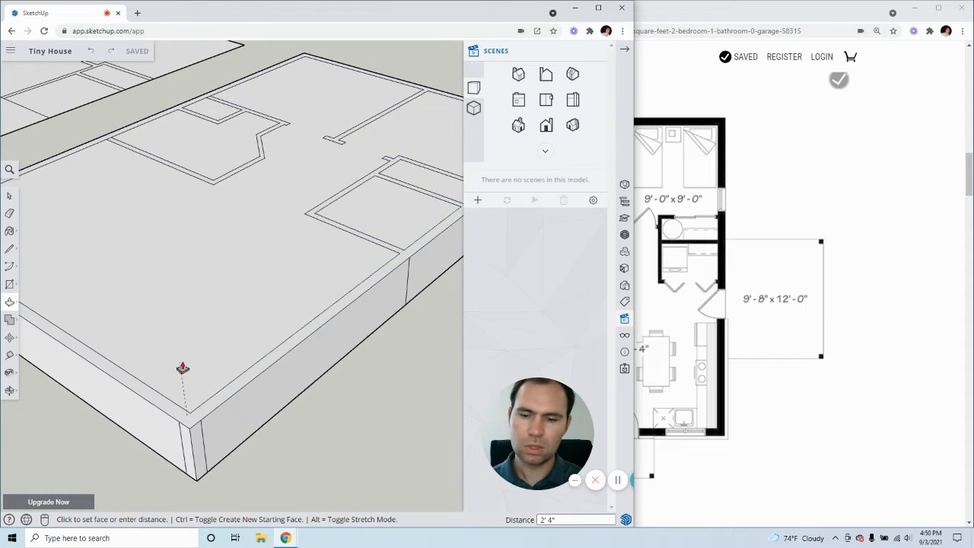
key(Escape)
click(196, 427)
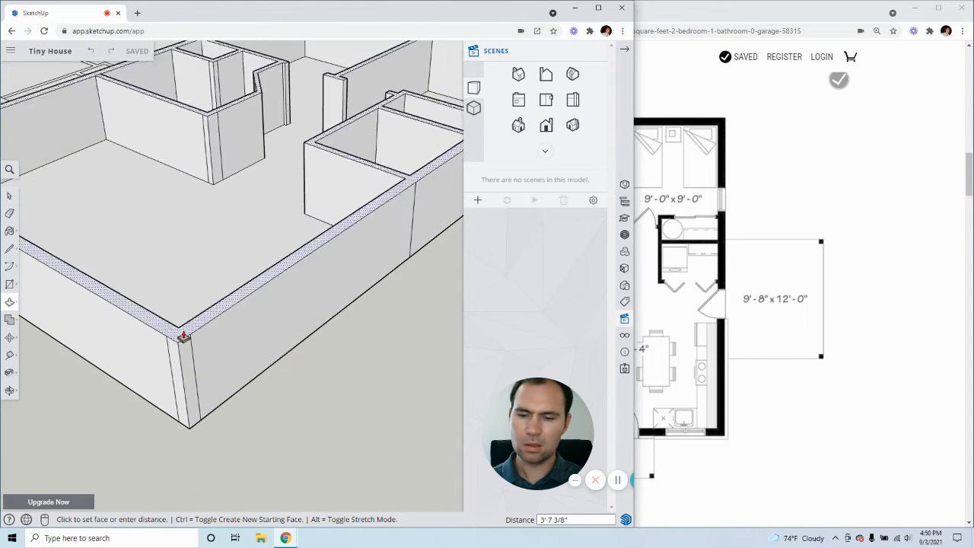
scroll(182, 307, down, 1)
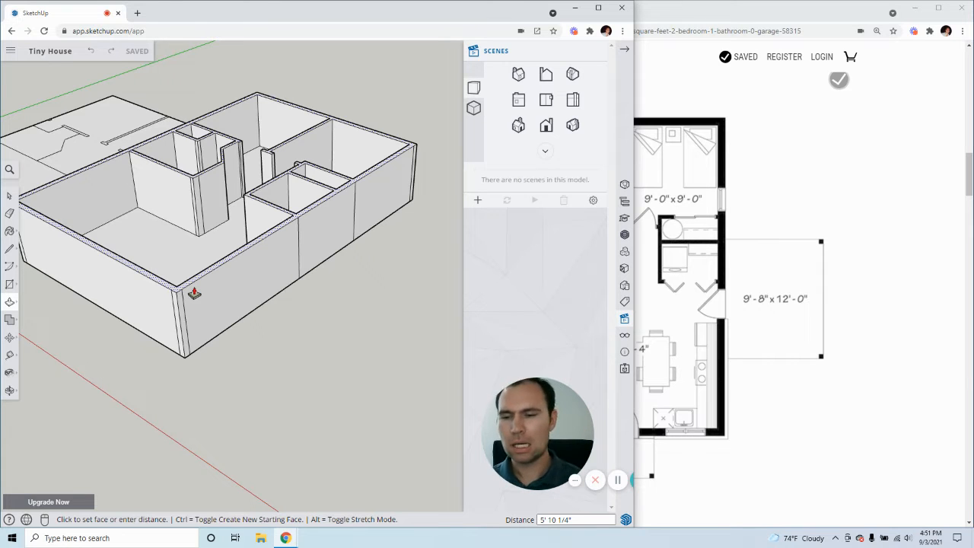
text(')
key(Return)
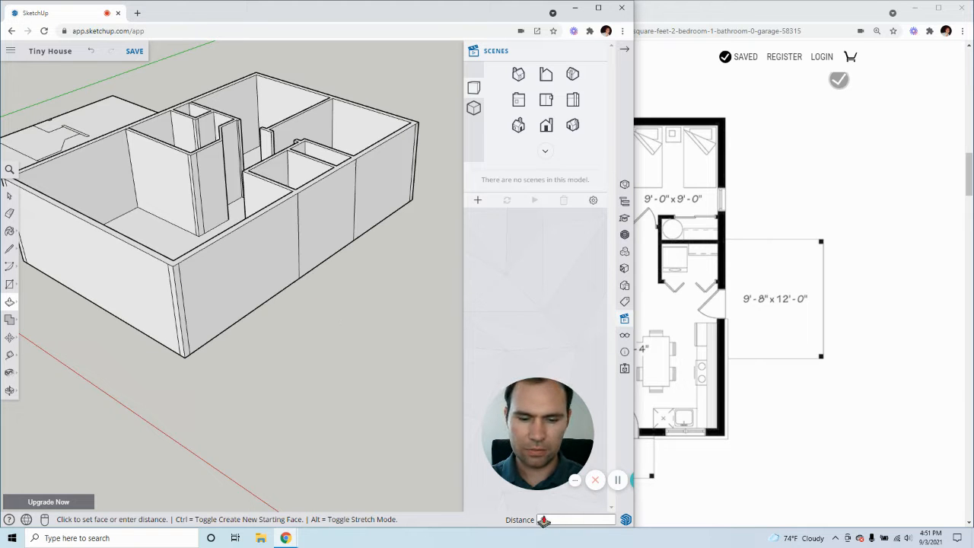
Examine the raised walls and the room layout from several angles around the house
scroll(348, 287, down, 3)
middle_drag(206, 284, 389, 308)
scroll(359, 309, up, 8)
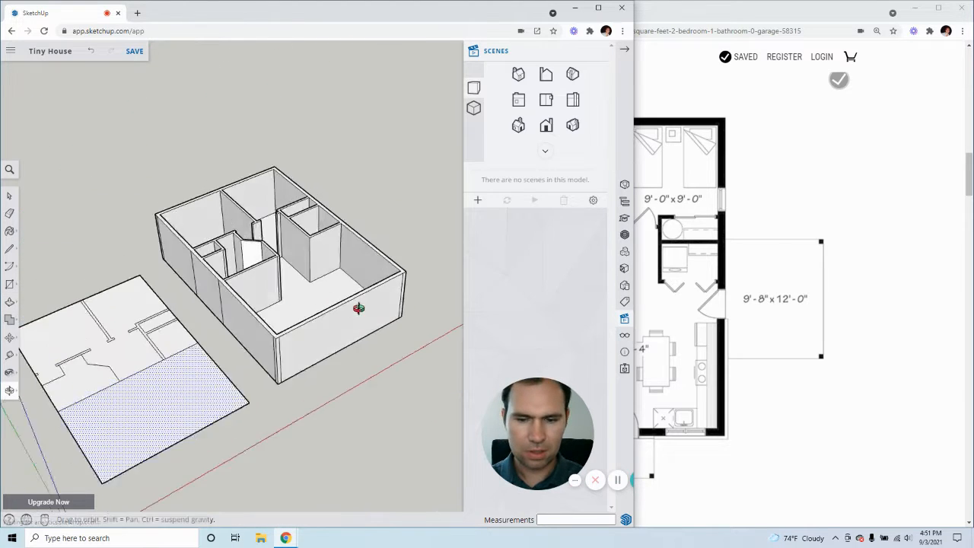
middle_drag(295, 334, 380, 335)
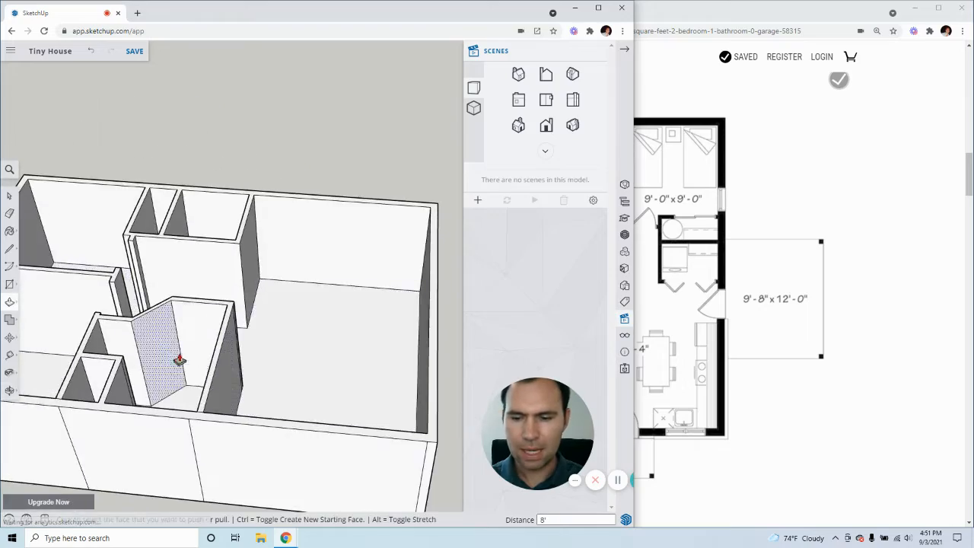
mouse_move(181, 358)
middle_down()
mouse_move(406, 353)
mouse_move(276, 365)
mouse_move(327, 368)
middle_up()
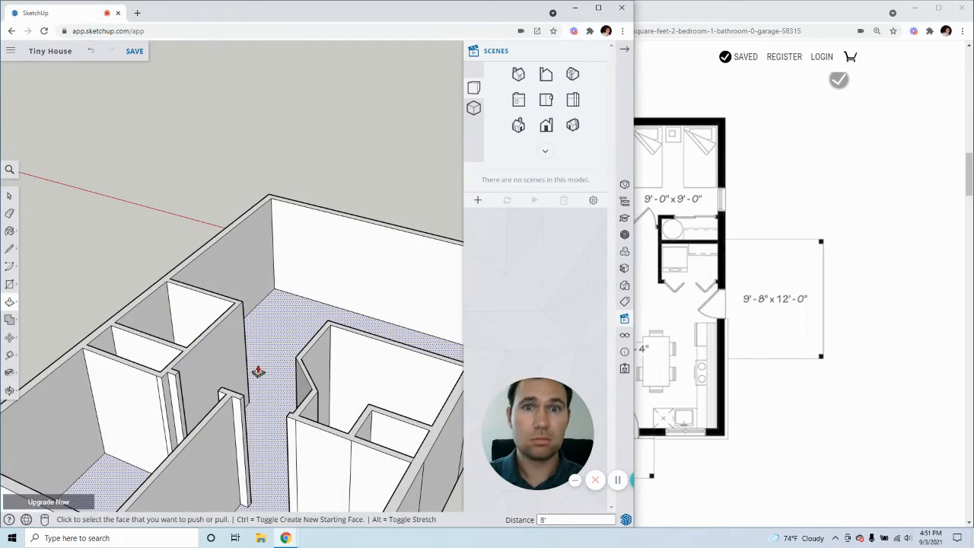
middle_drag(257, 370, 200, 296)
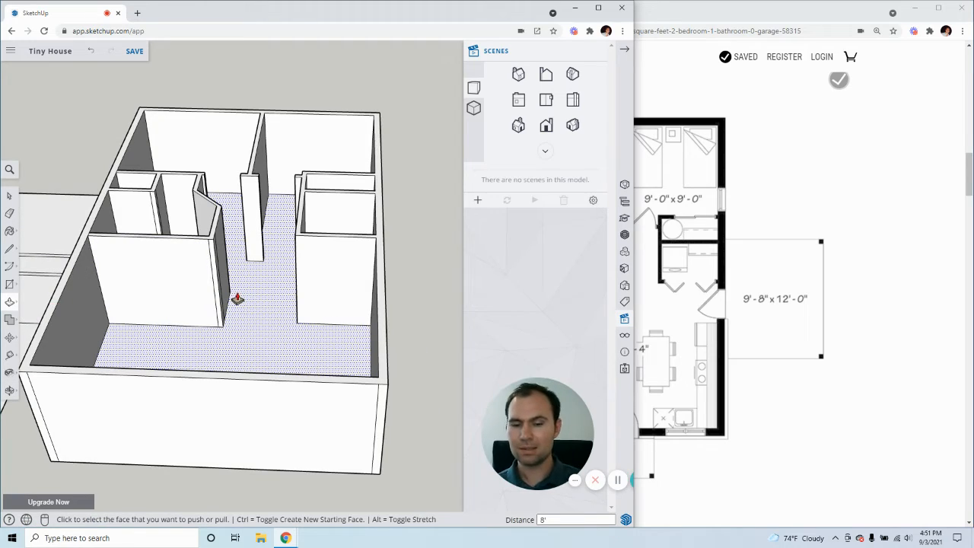
mouse_move(280, 330)
middle_down()
mouse_move(311, 304)
mouse_move(320, 217)
mouse_move(153, 312)
mouse_move(312, 322)
mouse_move(140, 382)
mouse_move(119, 284)
mouse_move(137, 252)
mouse_move(293, 261)
mouse_move(266, 256)
mouse_move(159, 309)
mouse_move(376, 318)
mouse_move(312, 304)
mouse_move(305, 312)
mouse_move(343, 309)
mouse_move(202, 322)
mouse_move(265, 322)
mouse_move(388, 305)
middle_up()
scroll(381, 304, down, 3)
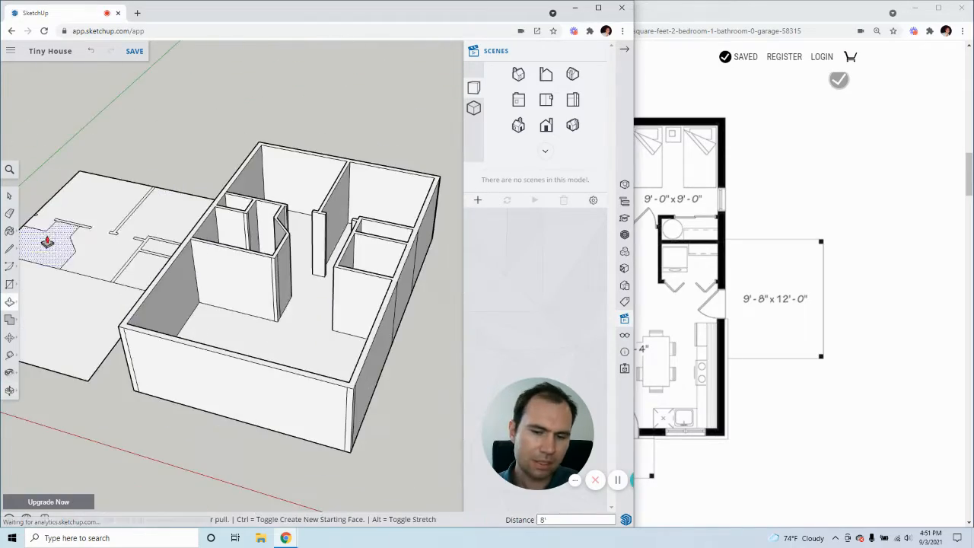
Select the bottom edge of the closet-side wall end at the bedroom doorway
middle_drag(283, 278, 341, 263)
scroll(340, 263, up, 10)
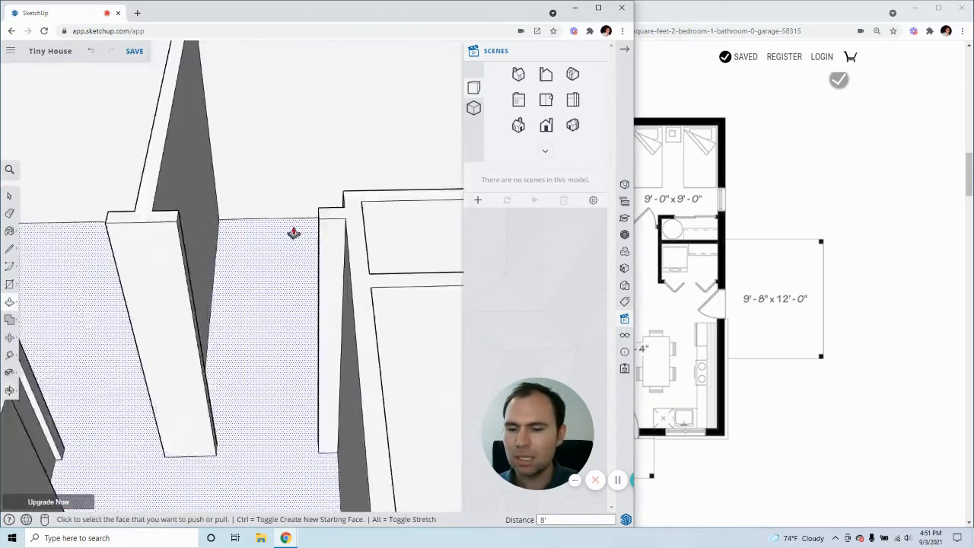
scroll(266, 313, down, 5)
middle_drag(265, 313, 381, 342)
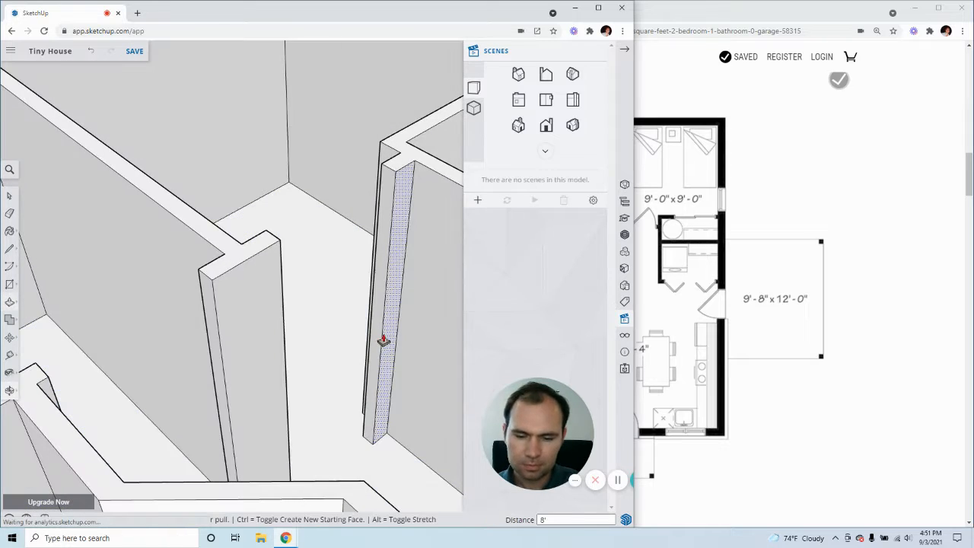
click(7, 198)
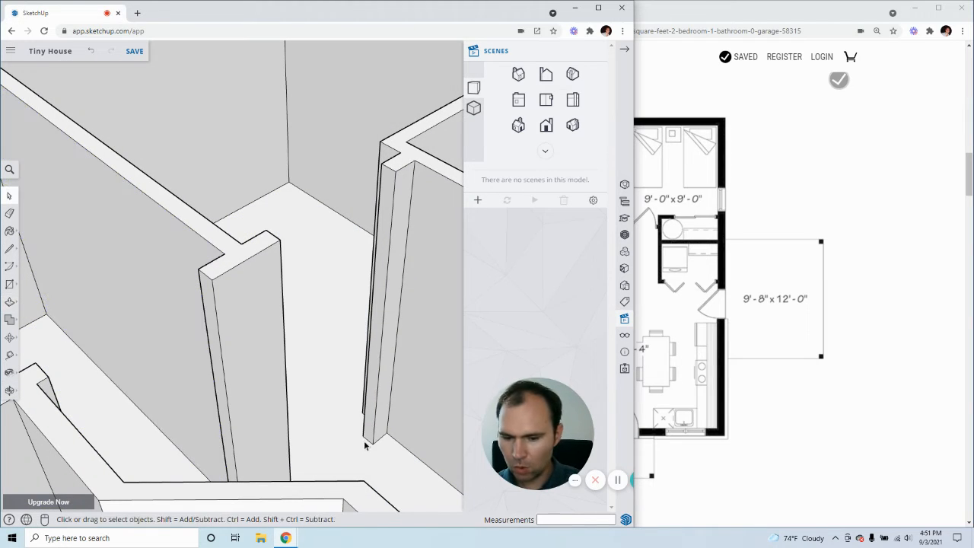
key(m)
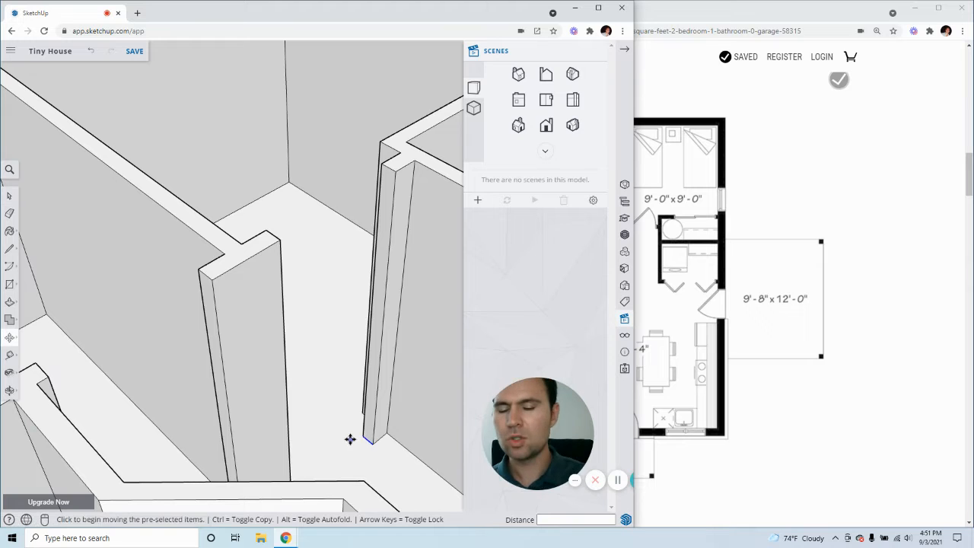
key(ctrl)
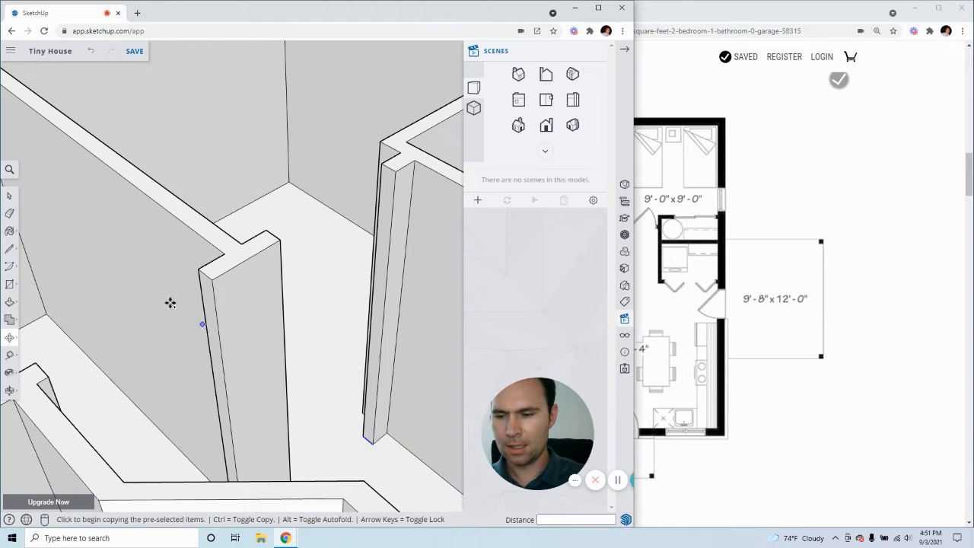
click(9, 195)
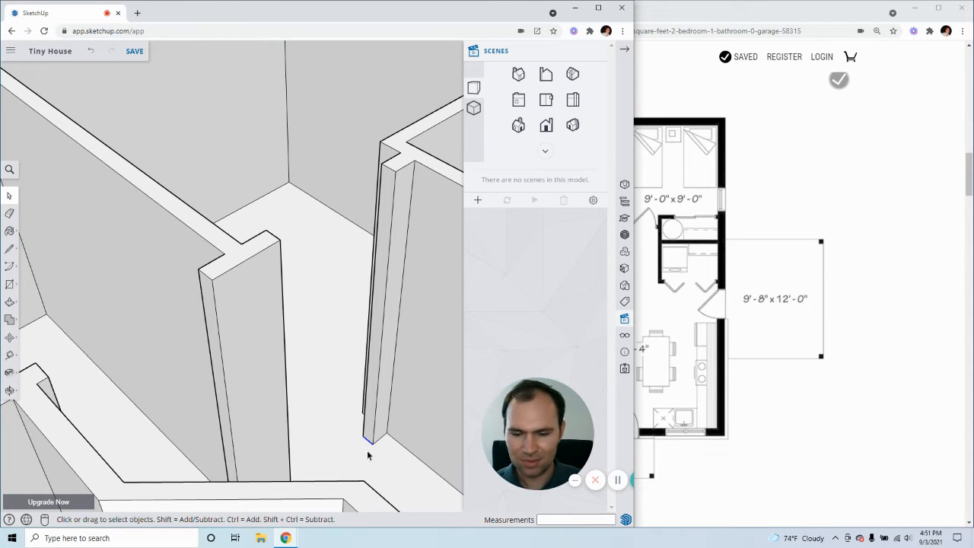
click(10, 337)
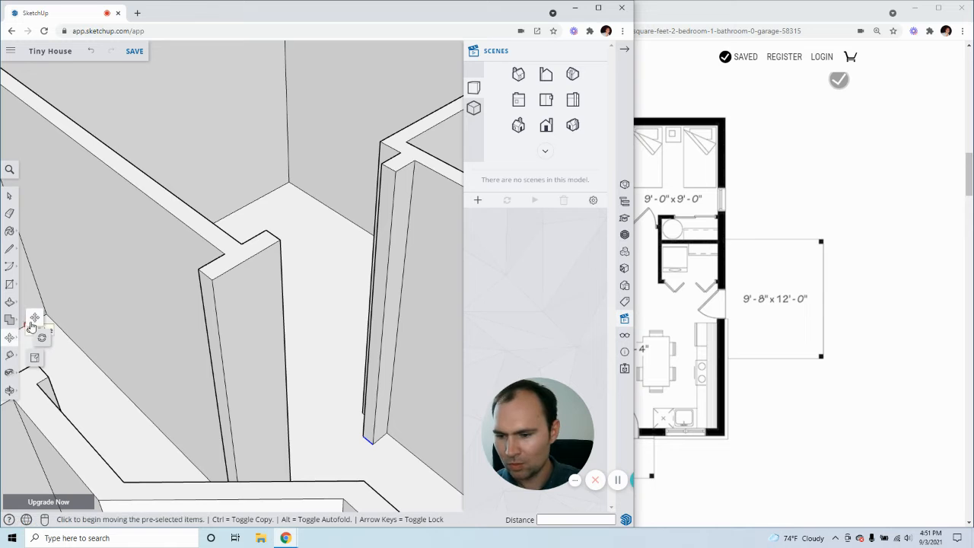
click(10, 195)
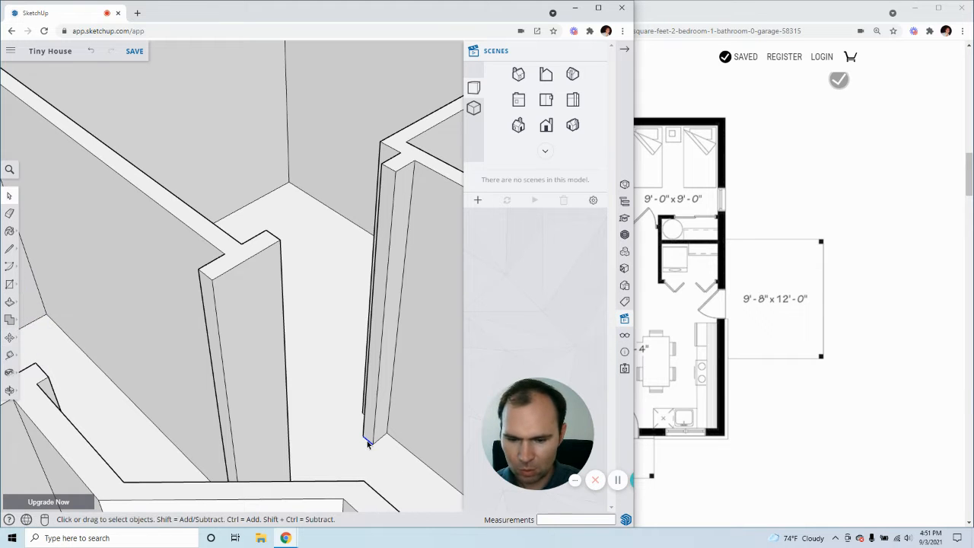
Copy the selected edge straight up the wall end to a door height of 6'8"
click(11, 337)
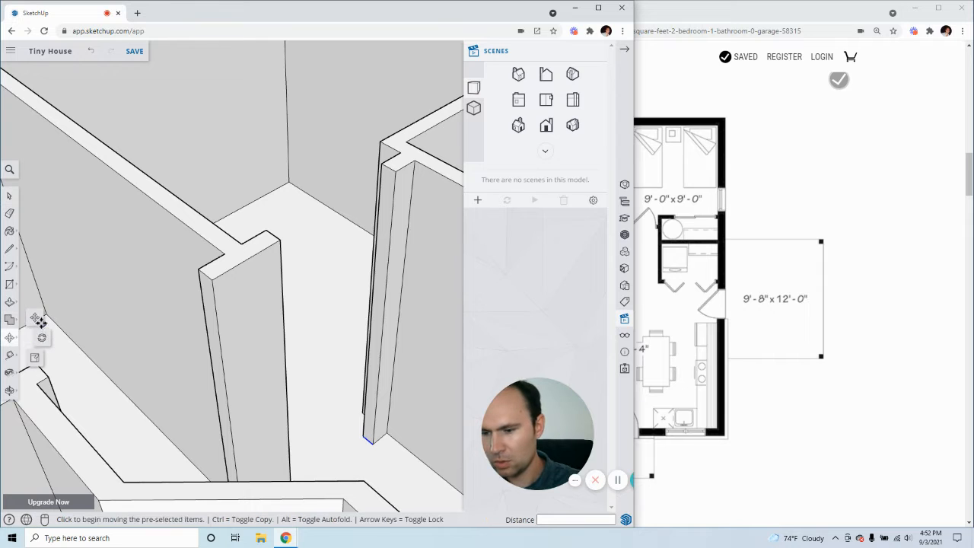
key(ctrl)
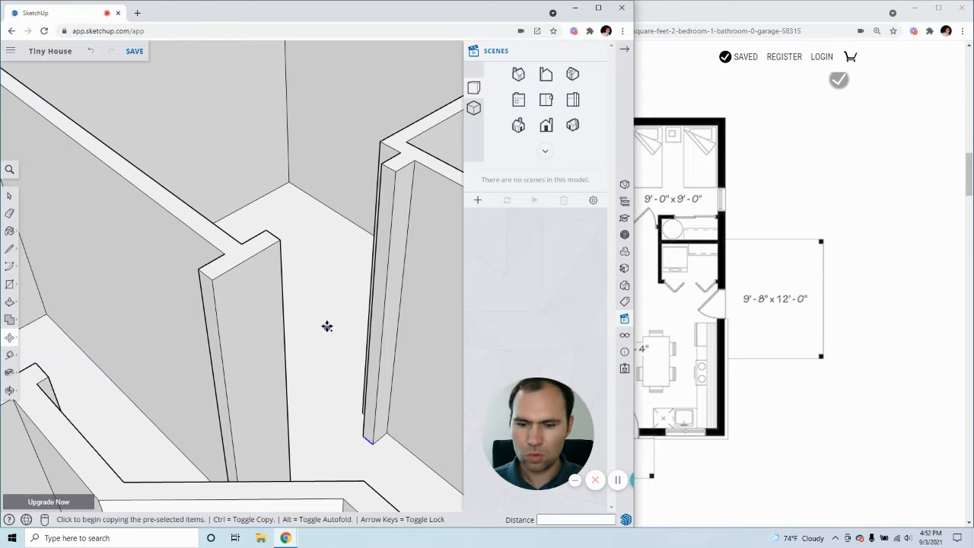
click(373, 443)
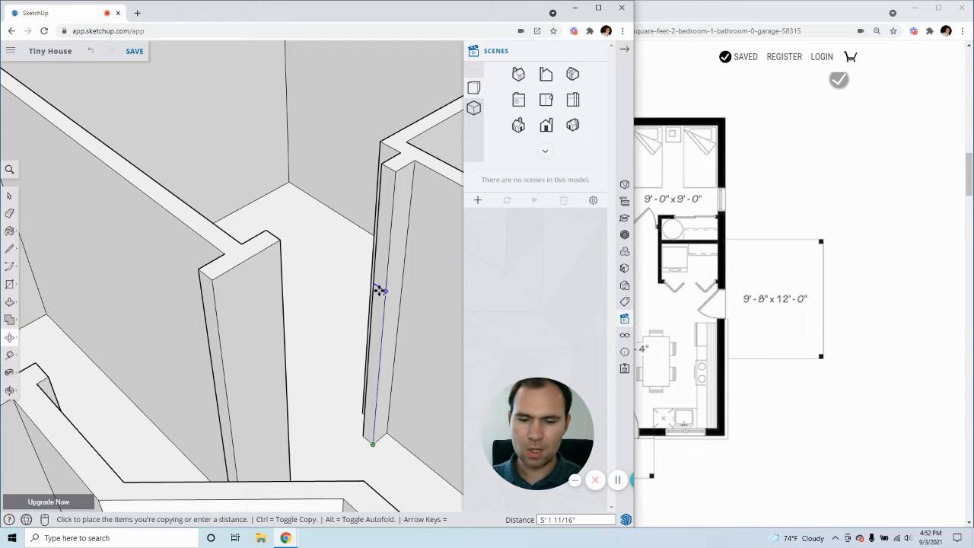
scroll(382, 288, up, 2)
scroll(383, 288, up, 2)
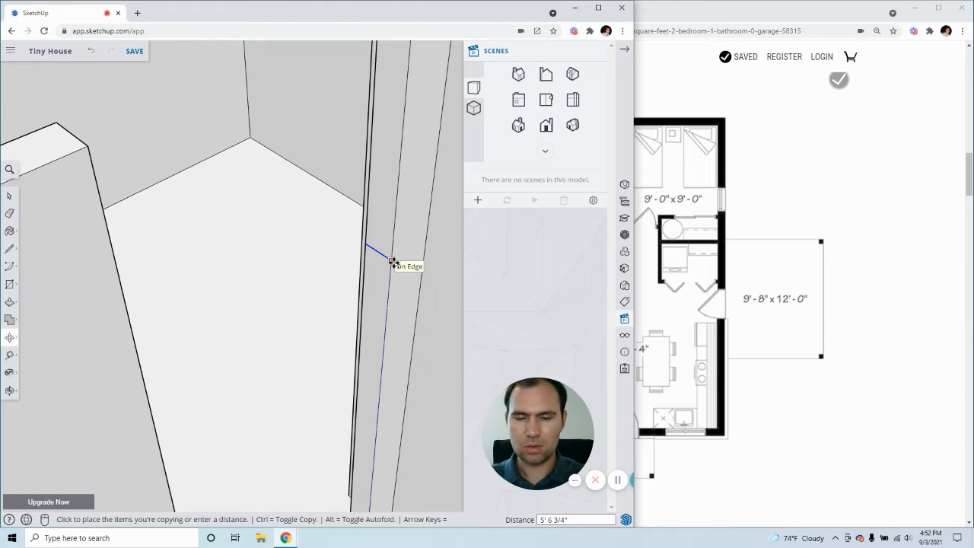
scroll(392, 262, down, 4)
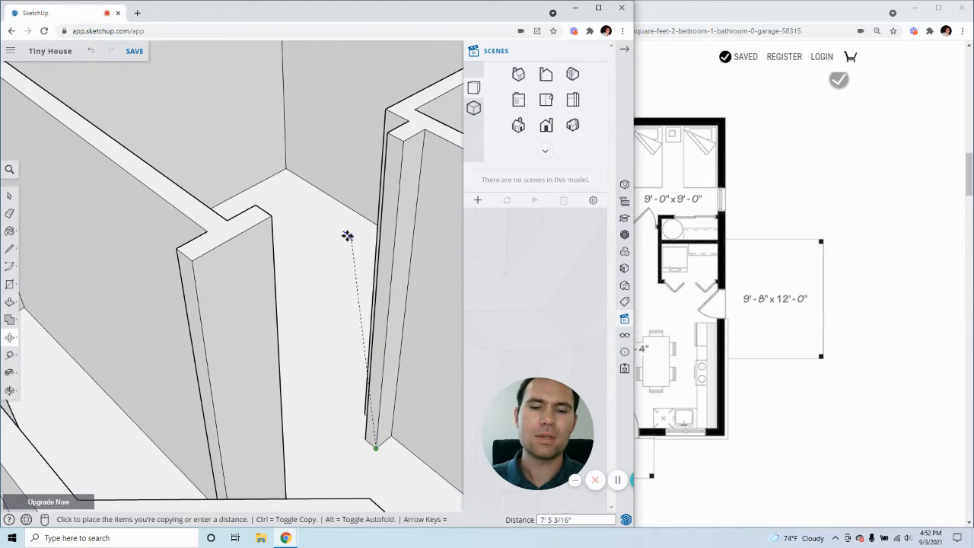
scroll(174, 228, up, 6)
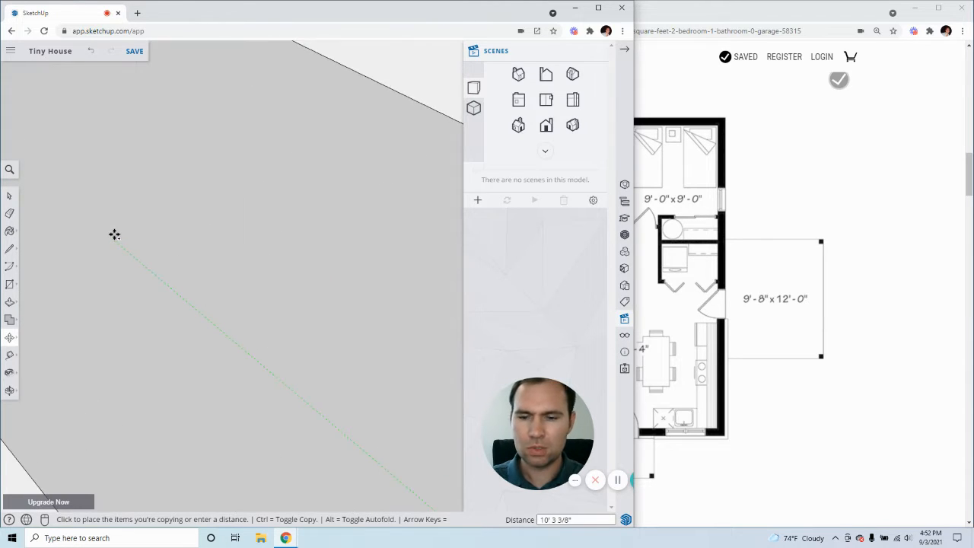
scroll(114, 234, down, 6)
scroll(339, 197, up, 5)
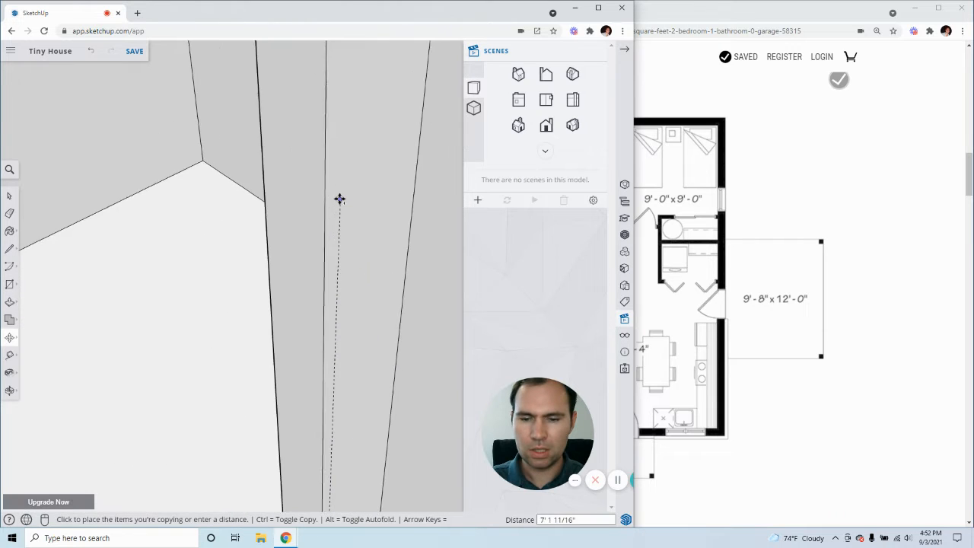
scroll(340, 200, down, 5)
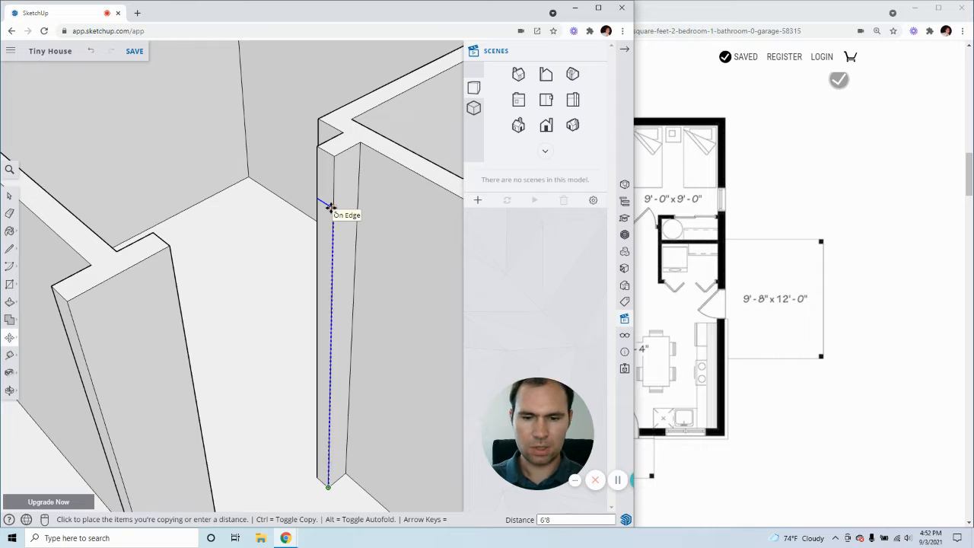
click(331, 208)
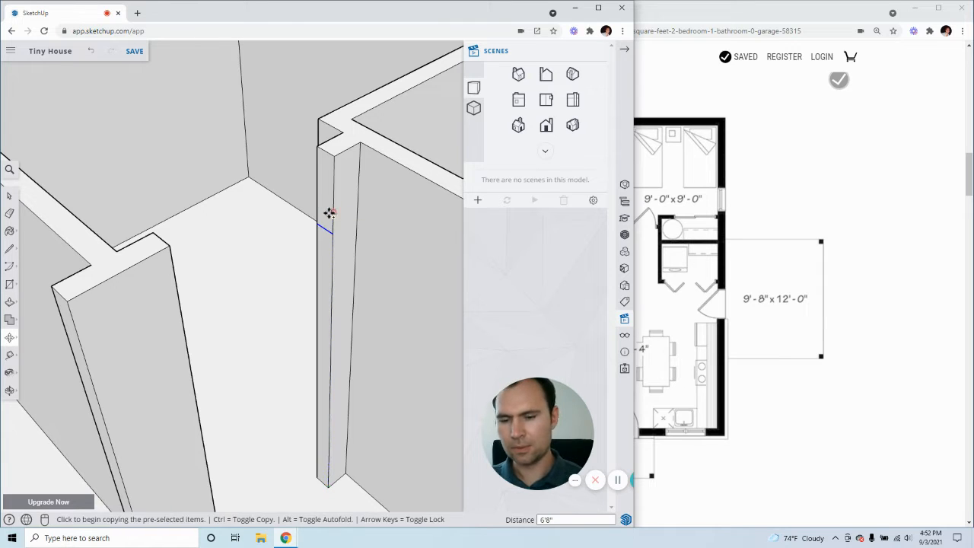
Push/Pull the wall-end face above the copied line 2'8" across the doorway to meet the opposite wall end
click(9, 196)
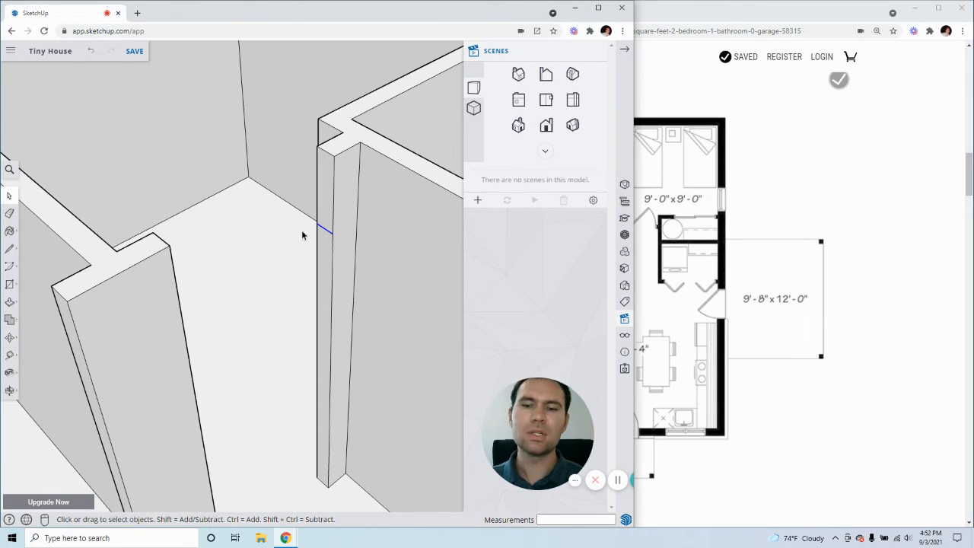
click(326, 244)
click(322, 211)
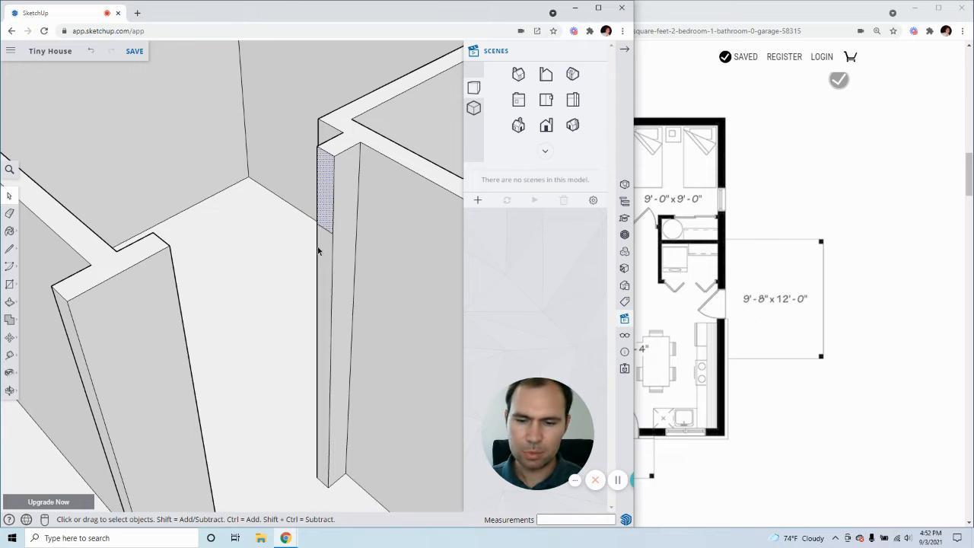
click(319, 248)
click(327, 205)
click(327, 244)
click(327, 198)
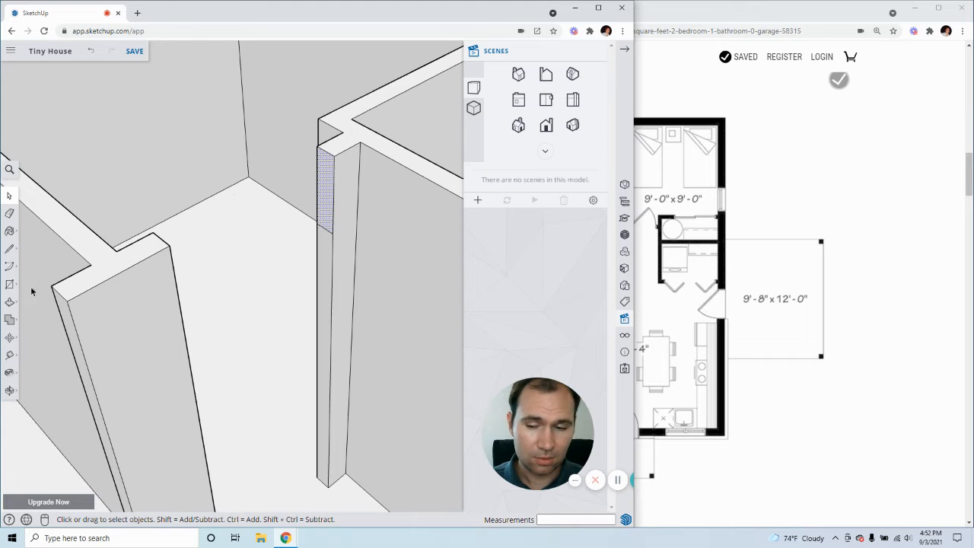
click(9, 302)
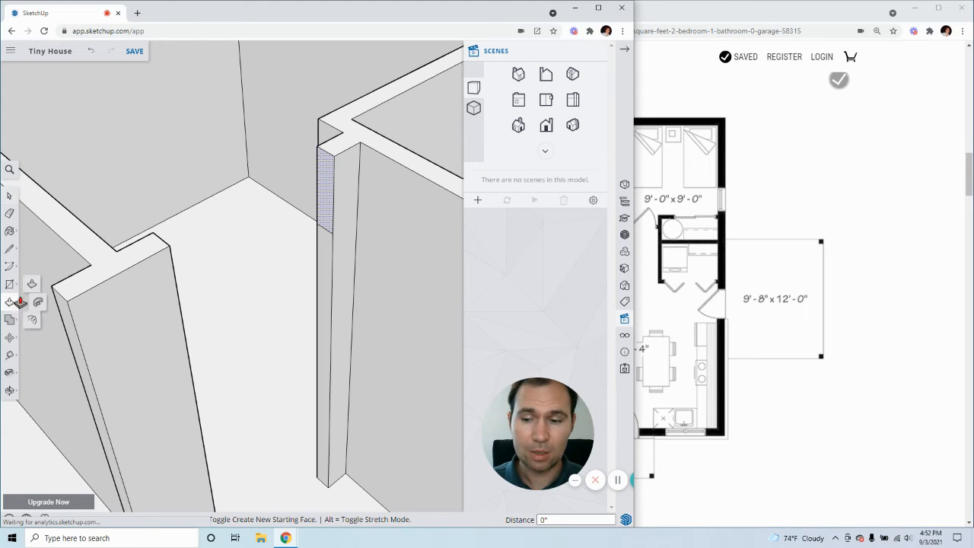
click(327, 206)
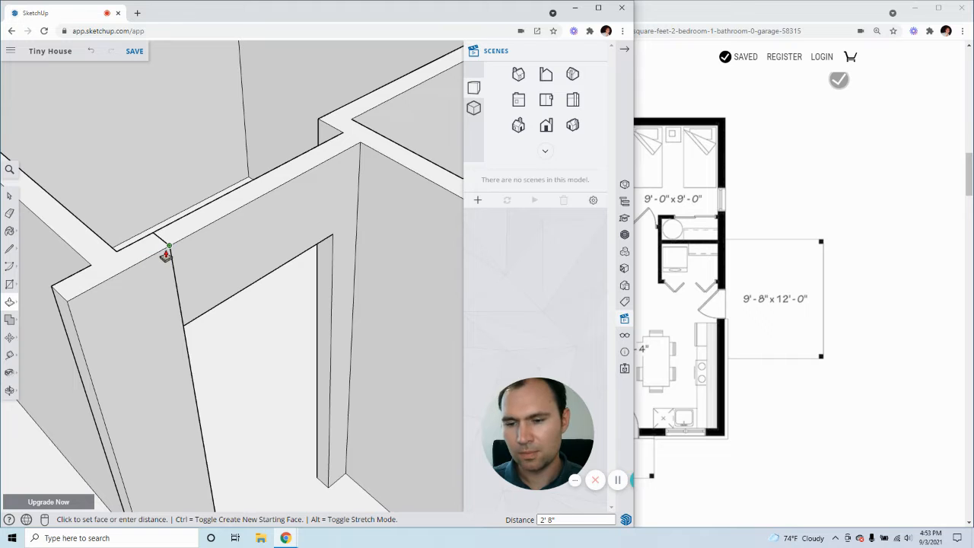
click(168, 255)
Delete the vertical seam between the door header and the wall on the hall side of the doorway
middle_drag(228, 263, 124, 274)
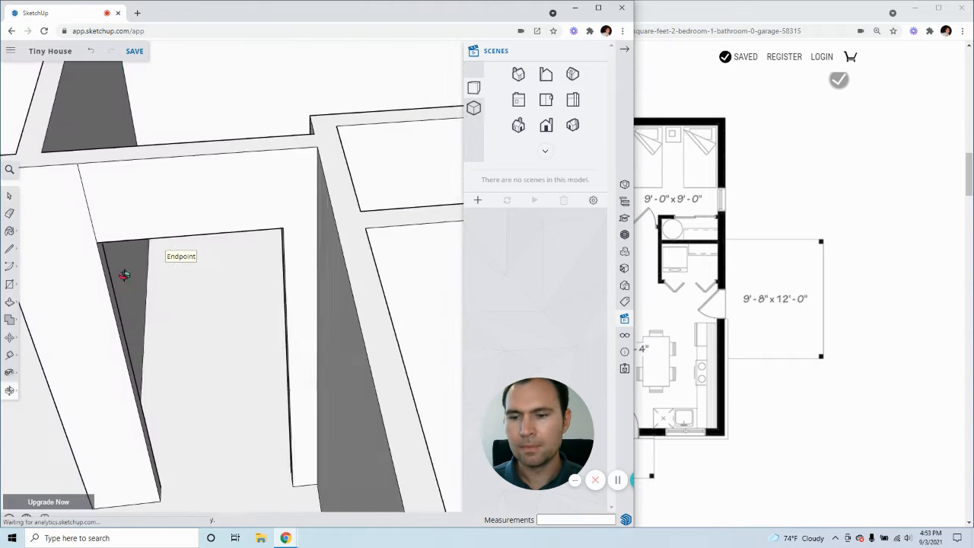
key(space)
click(173, 197)
middle_drag(73, 203, 171, 201)
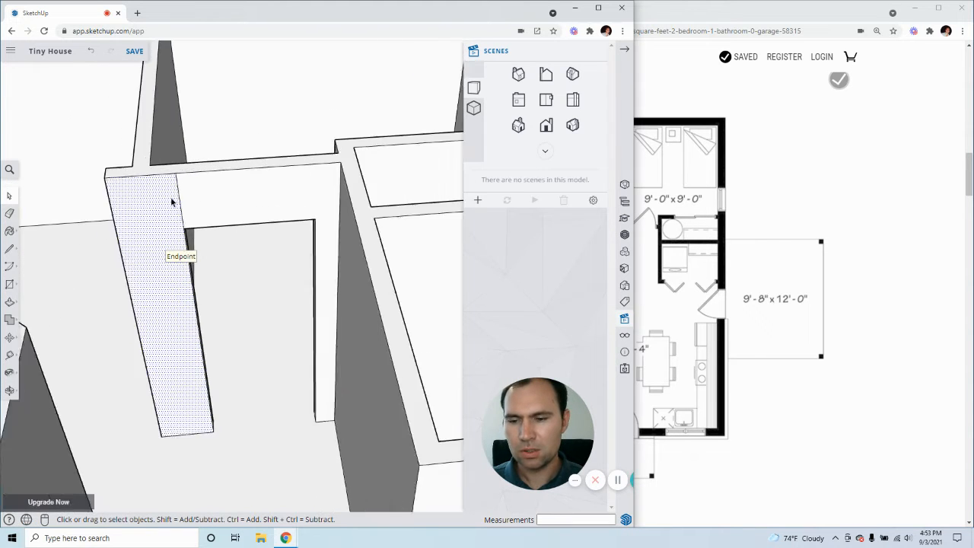
scroll(172, 201, up, 3)
click(194, 202)
click(159, 202)
click(197, 204)
click(163, 204)
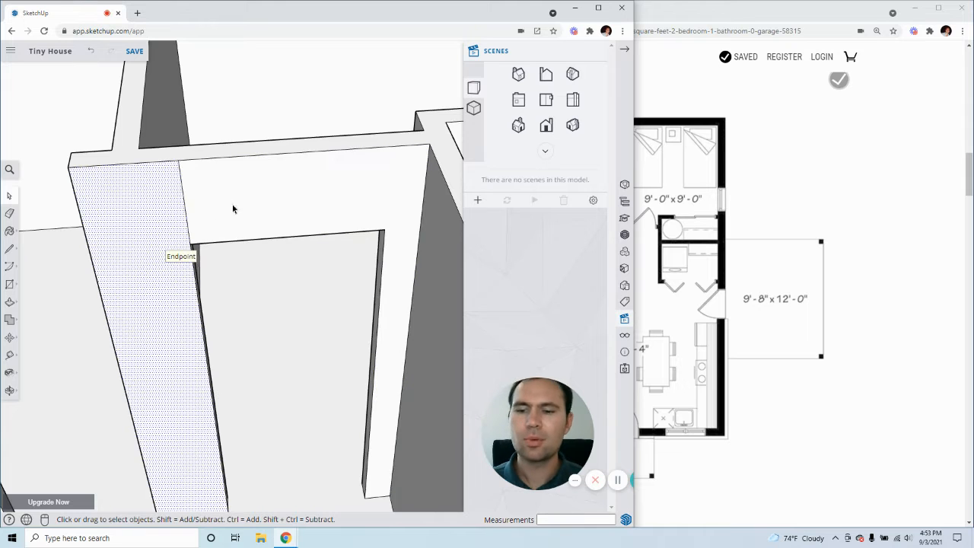
click(231, 216)
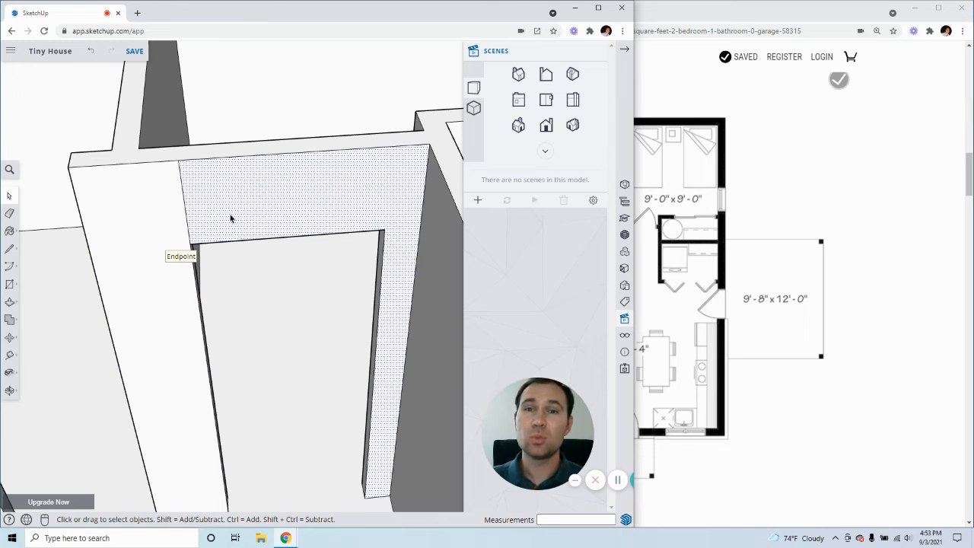
click(184, 204)
Delete the matching vertical seam beside the header on the bedroom side of the doorway
middle_drag(130, 243, 322, 211)
scroll(312, 190, up, 3)
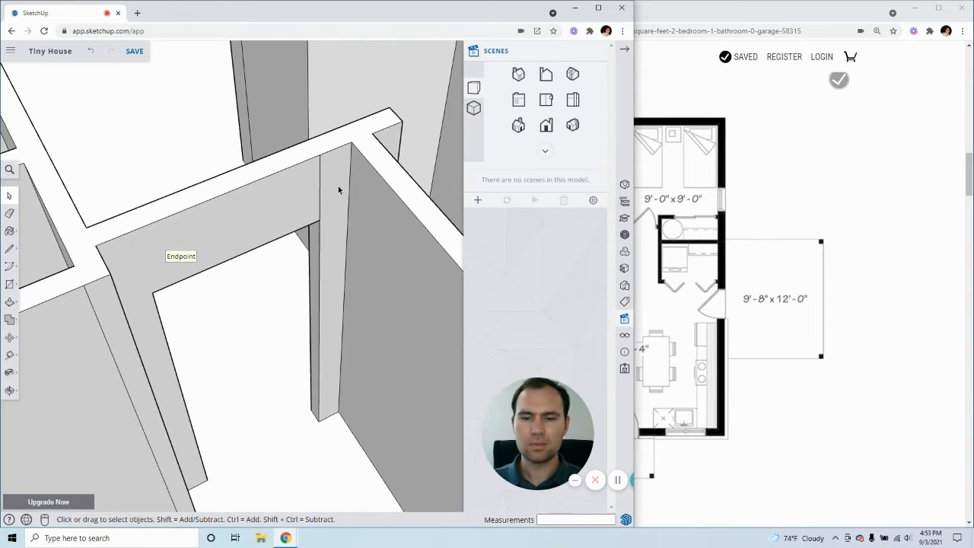
click(320, 180)
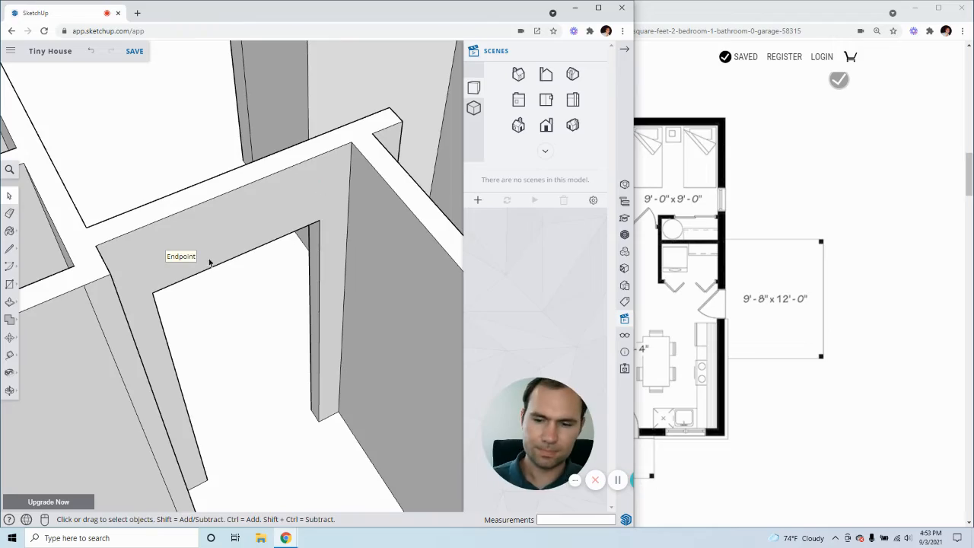
Examine the bedroom door opening and its merged header face from both sides of the wall
middle_drag(210, 262, 307, 246)
middle_drag(99, 248, 289, 252)
scroll(160, 244, down, 5)
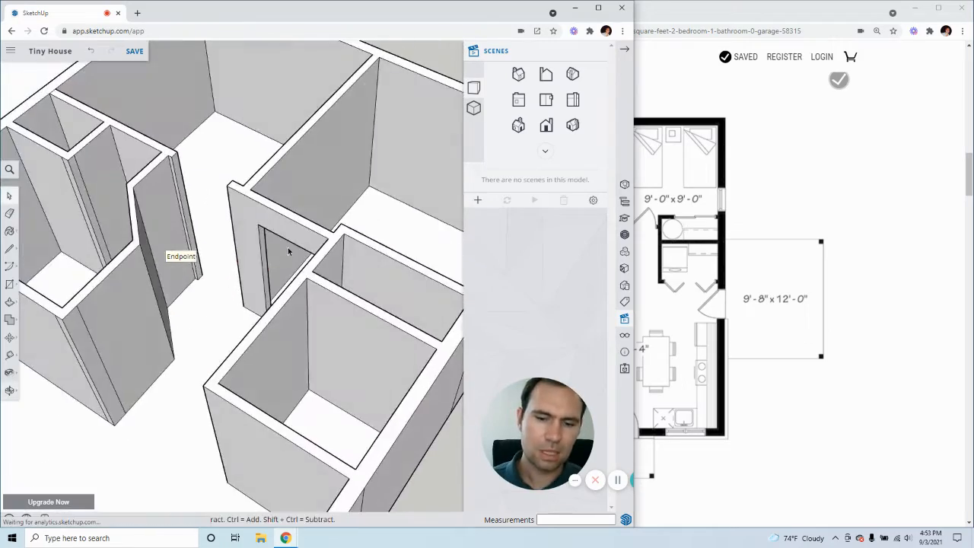
middle_drag(137, 248, 245, 254)
middle_drag(50, 225, 350, 234)
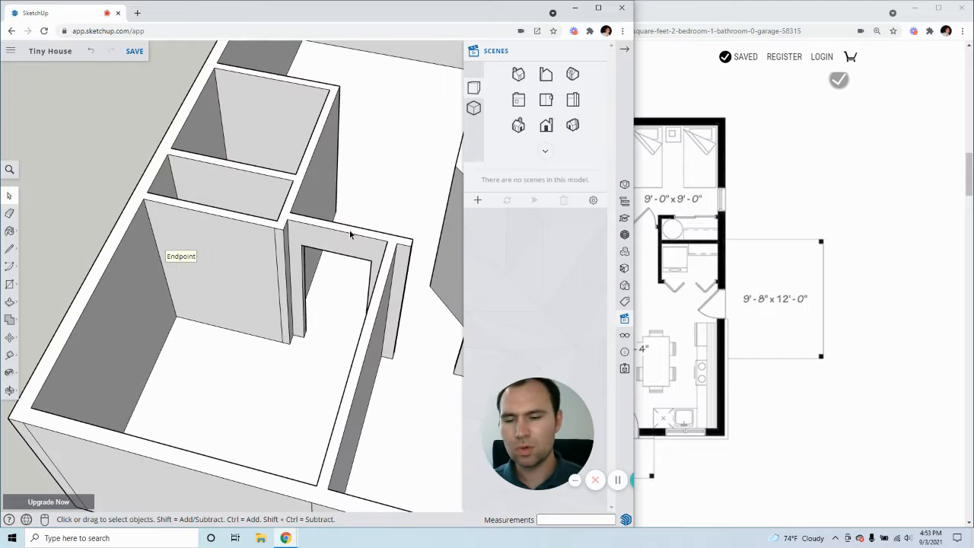
middle_drag(350, 285, 424, 260)
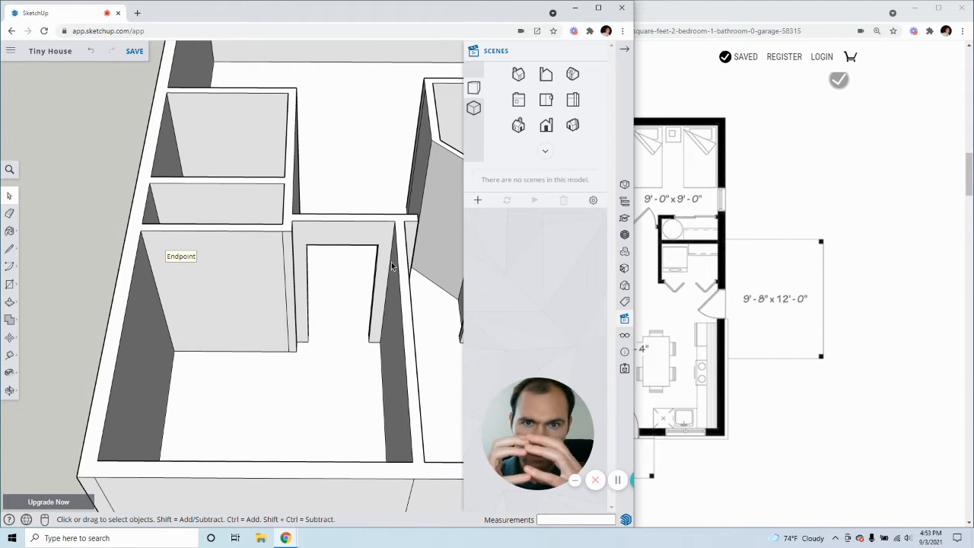
click(359, 229)
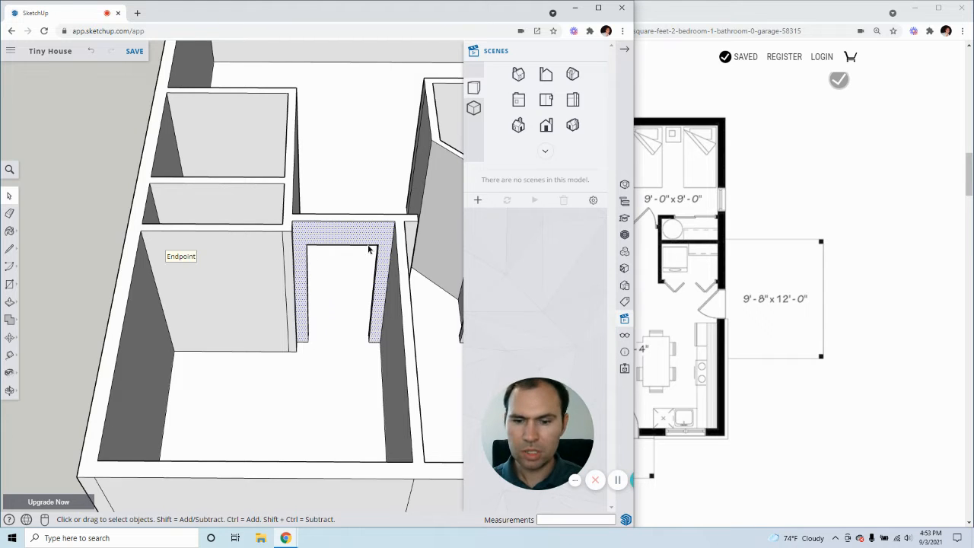
scroll(376, 231, up, 3)
middle_drag(171, 378, 38, 266)
scroll(196, 232, down, 4)
middle_drag(196, 232, 152, 199)
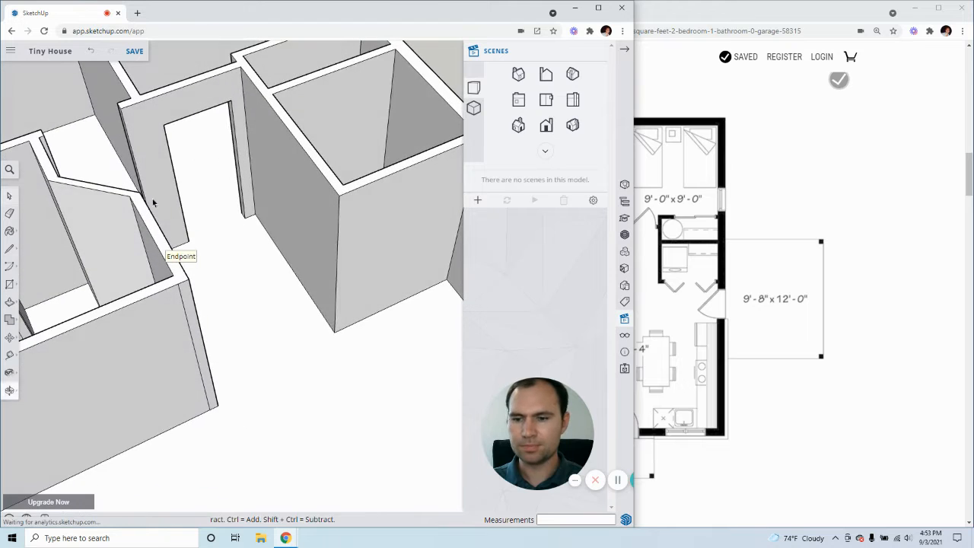
scroll(276, 251, down, 4)
middle_drag(276, 250, 325, 139)
scroll(266, 200, up, 6)
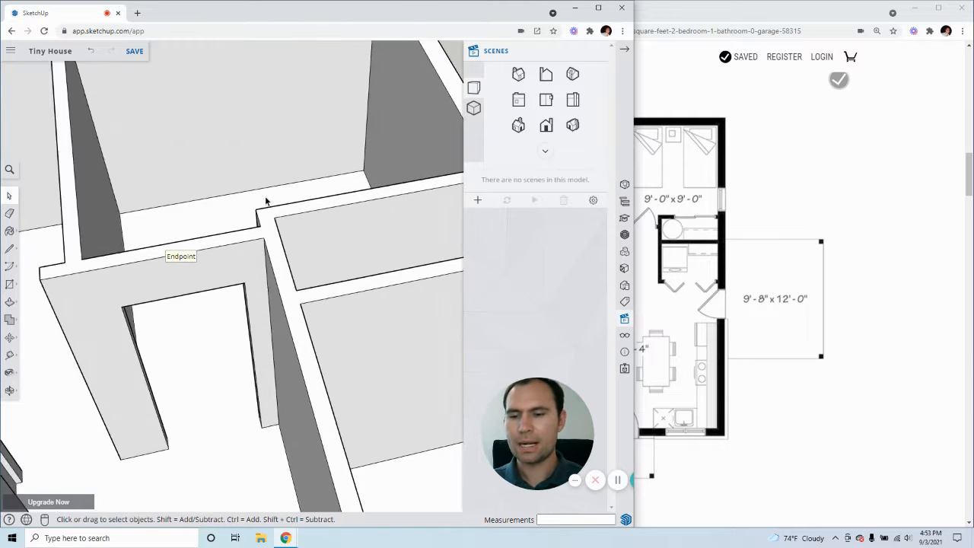
click(10, 337)
click(15, 194)
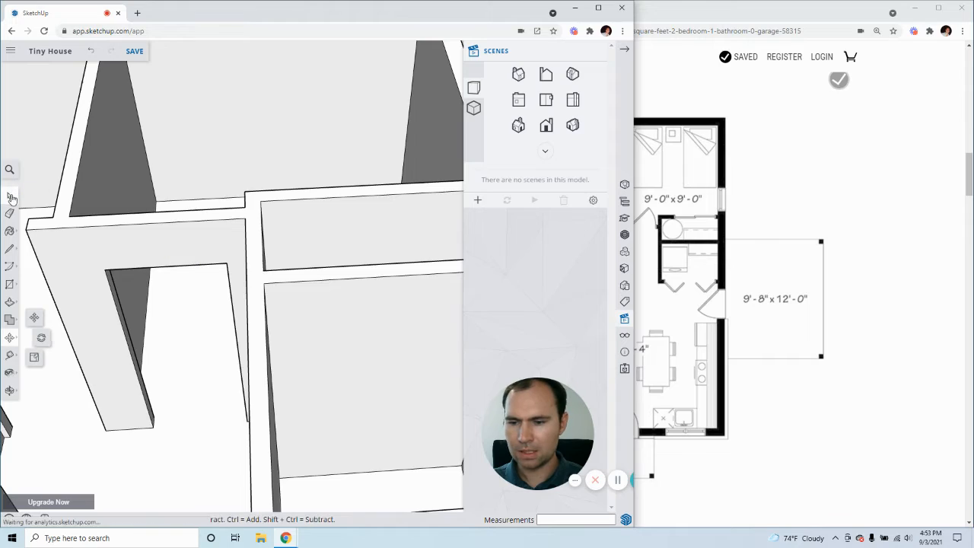
Copy the bottom edge of the wall end at the other bedroom doorway 6'8" straight up the wall end
scroll(317, 248, down, 3)
middle_drag(317, 248, 235, 375)
scroll(160, 230, up, 5)
scroll(264, 341, up, 5)
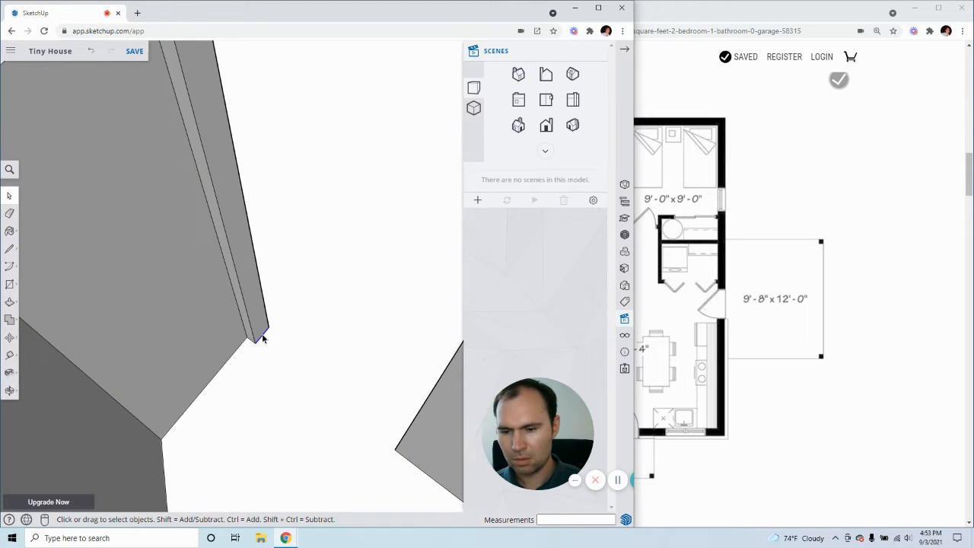
key(m)
key(ctrl)
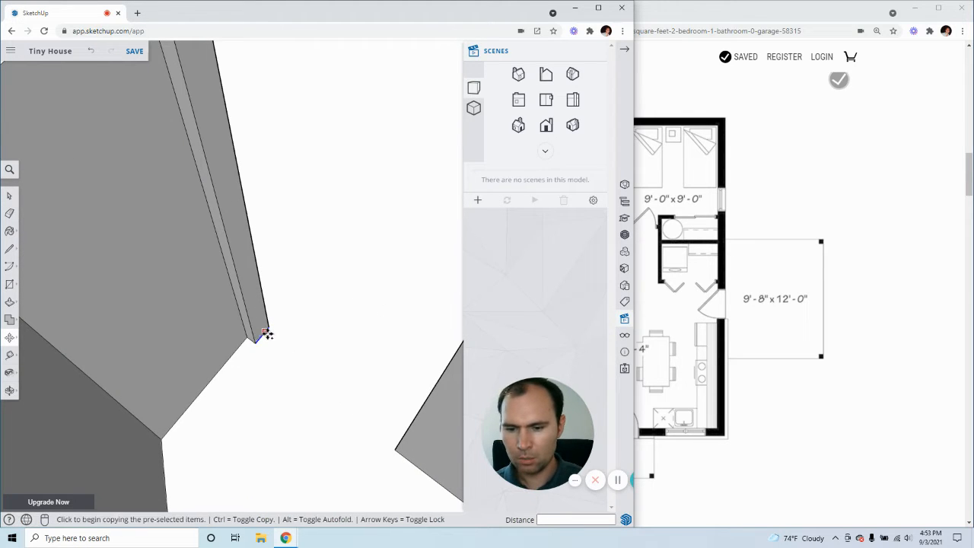
click(264, 333)
scroll(261, 274, down, 5)
scroll(255, 253, up, 1)
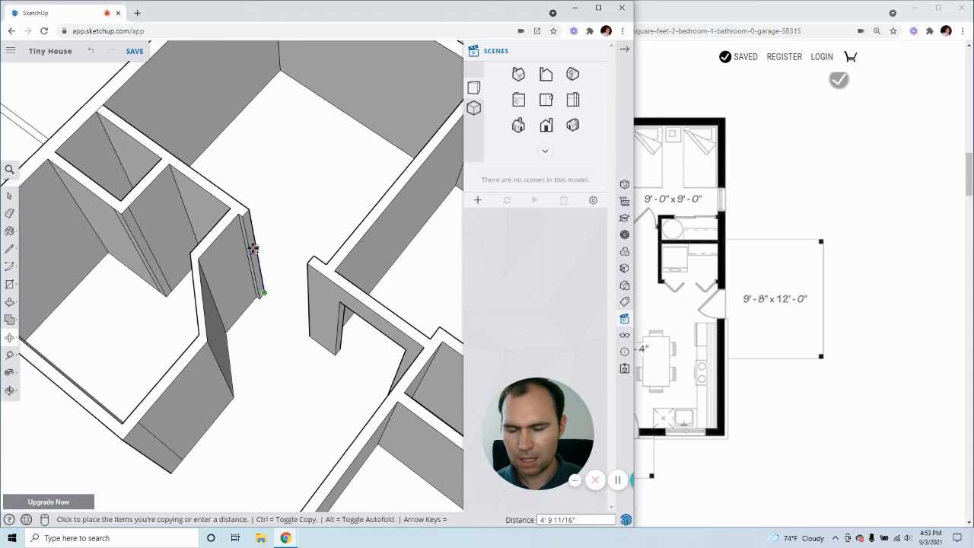
scroll(253, 249, up, 5)
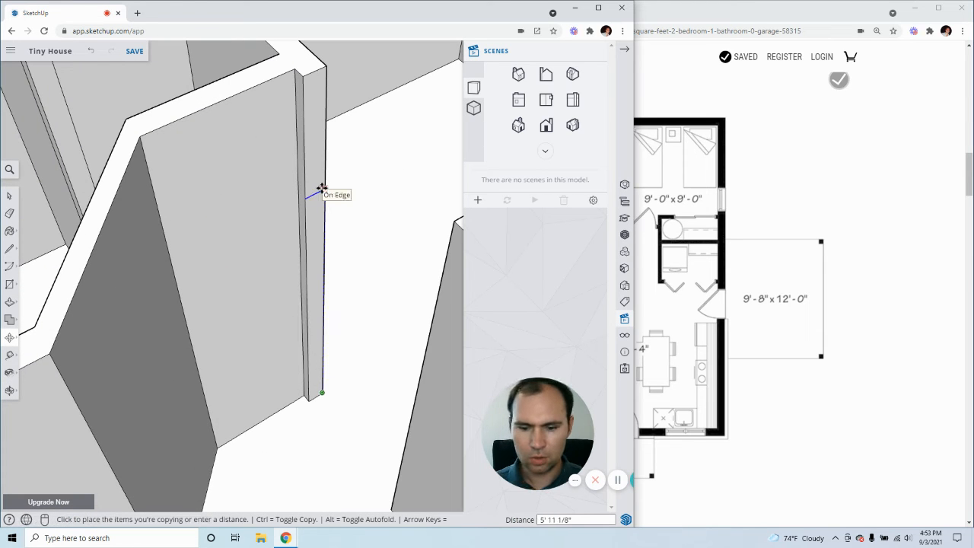
click(322, 188)
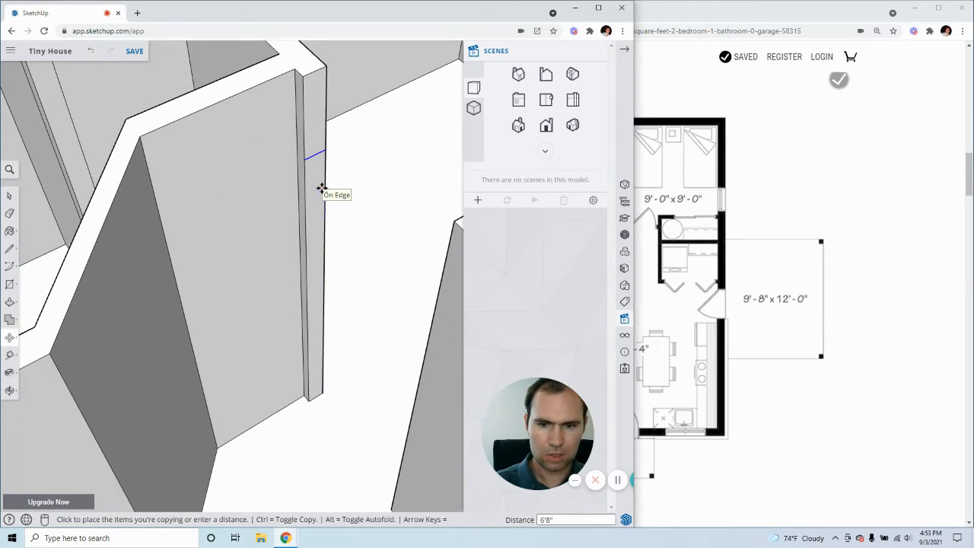
key(space)
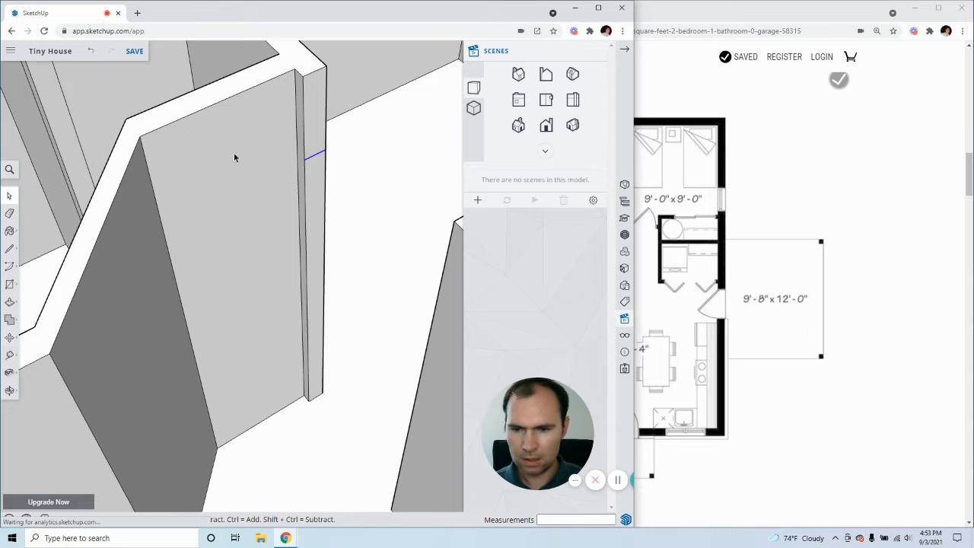
Push/Pull the wall-end face above the copied line across the doorway to meet the opposite wall
key(p)
click(308, 128)
scroll(320, 144, down, 3)
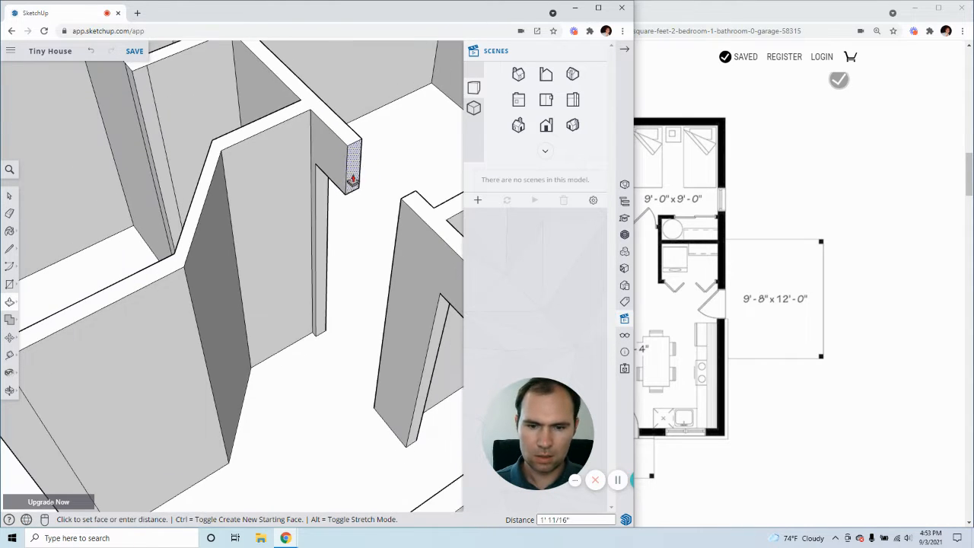
click(403, 200)
key(space)
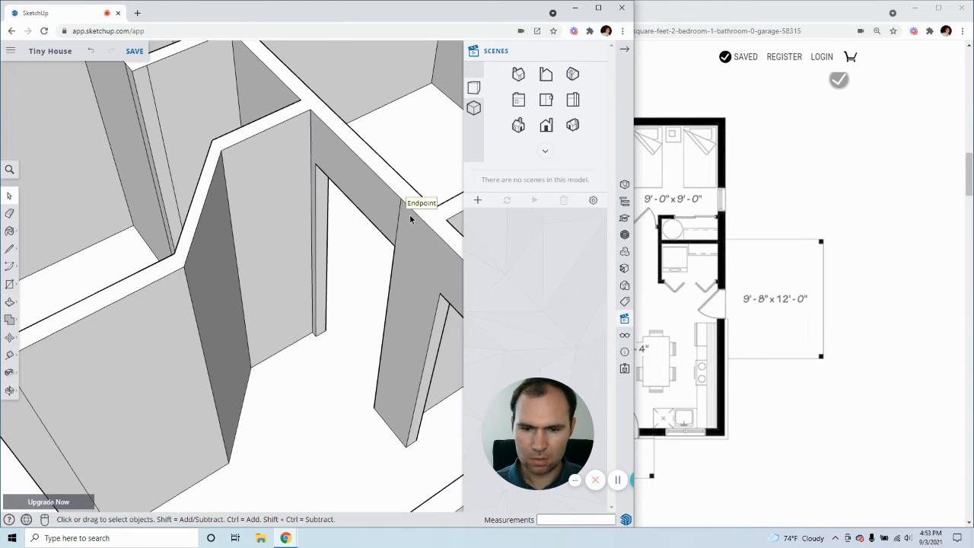
Delete the vertical seams between the new door header and the wall on both sides of the doorway
middle_drag(399, 215, 204, 194)
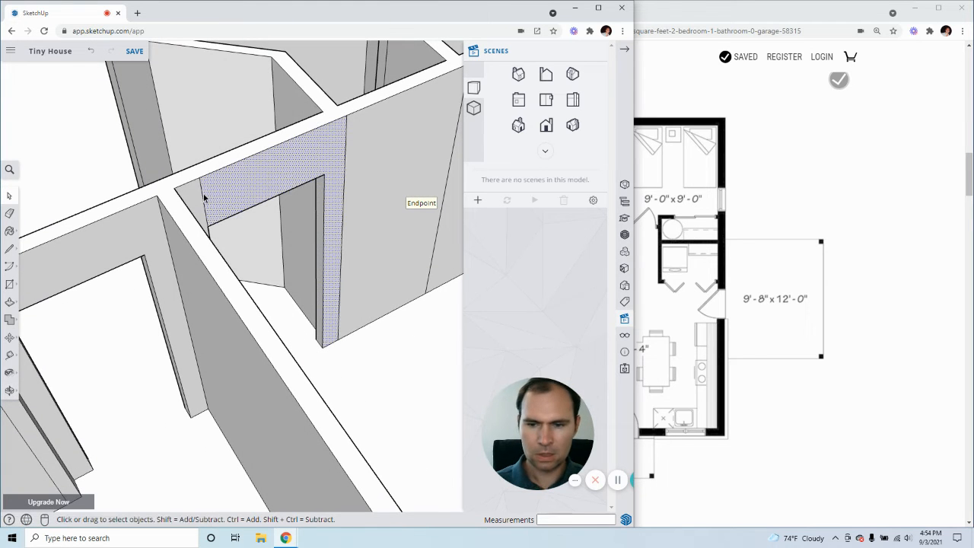
middle_drag(364, 218, 311, 192)
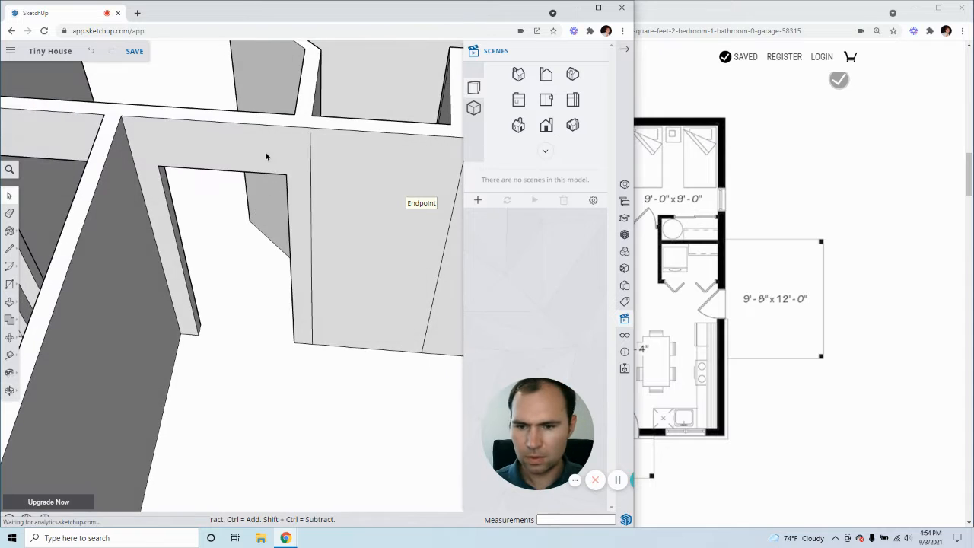
click(265, 154)
middle_drag(265, 158, 243, 216)
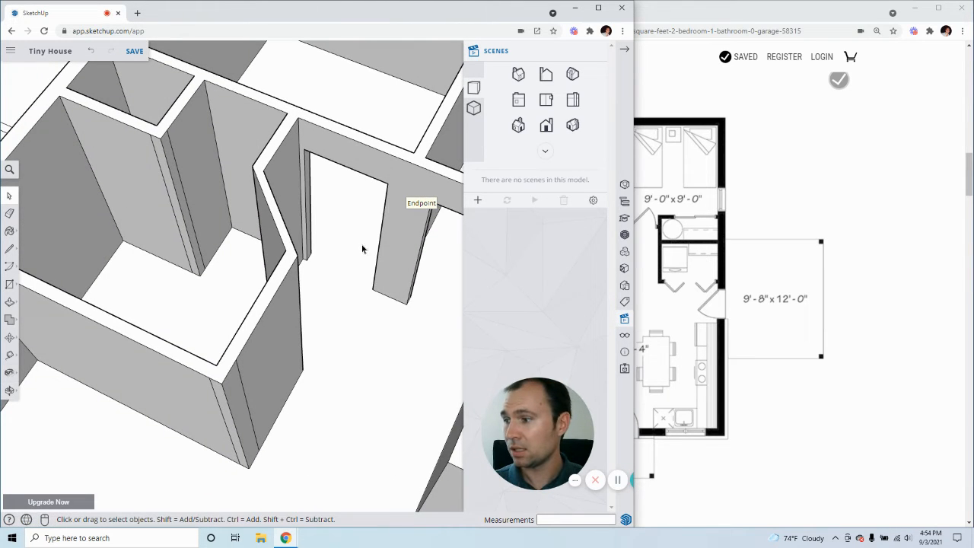
Compare the whole model with the floor plan, checking the door openings around the hall and the closet with bifold doors
scroll(366, 264, down, 4)
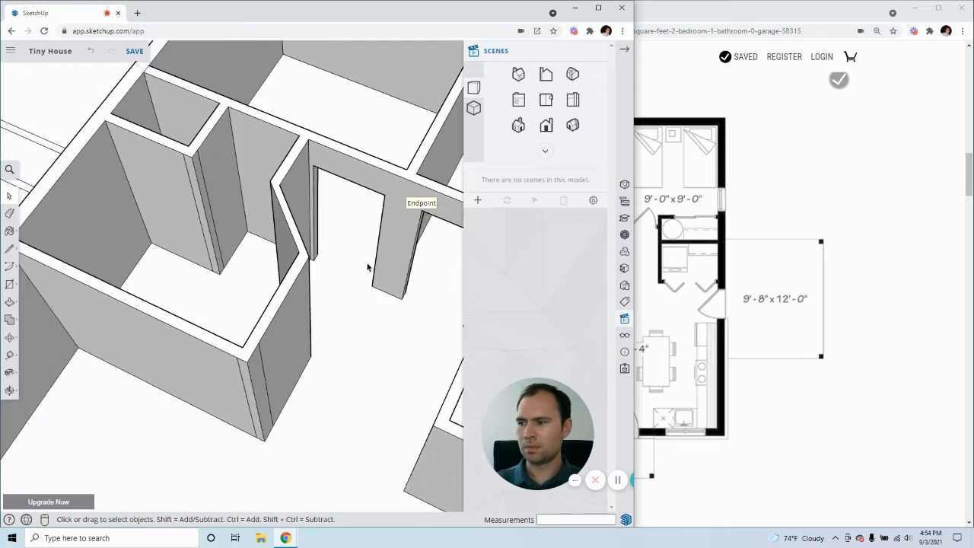
middle_drag(361, 261, 505, 321)
click(707, 17)
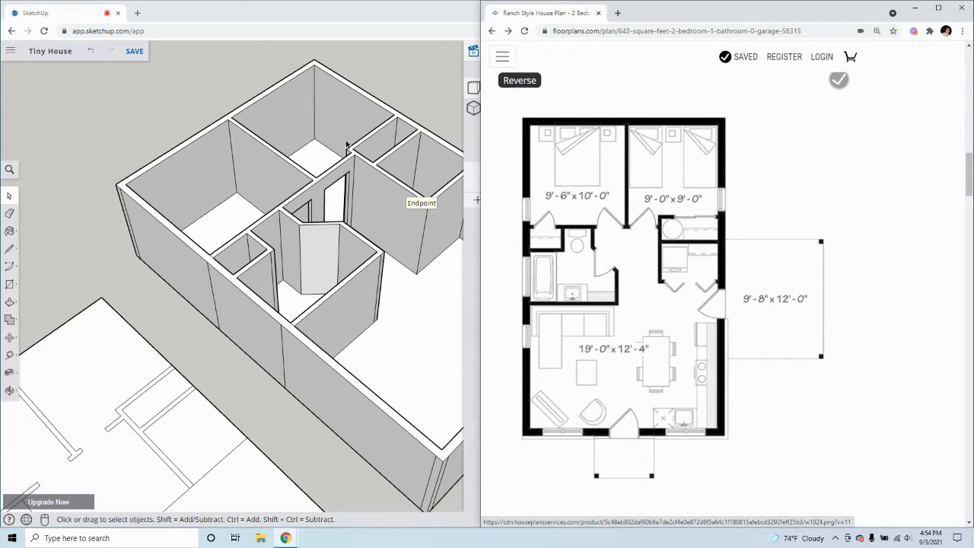
click(339, 19)
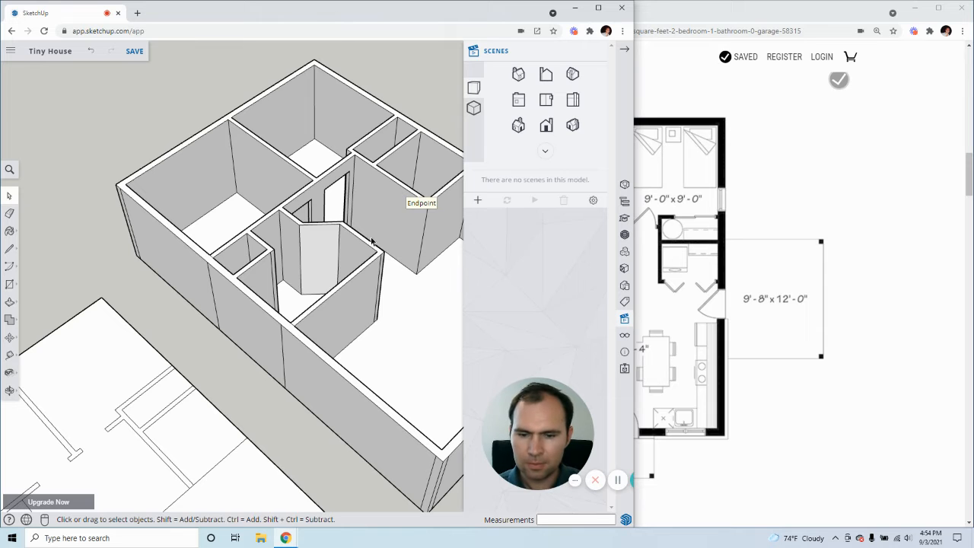
scroll(371, 241, down, 5)
middle_drag(371, 240, 399, 223)
scroll(399, 223, up, 5)
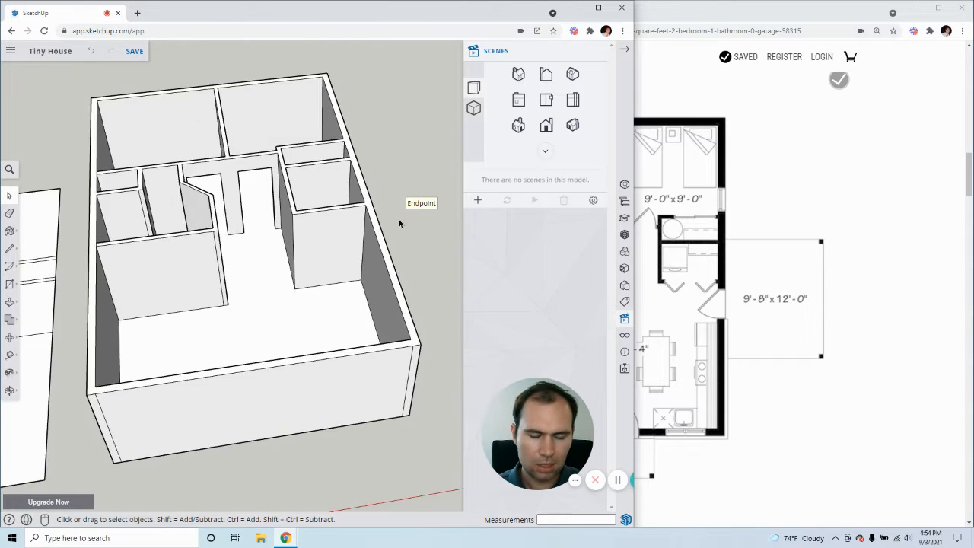
scroll(399, 223, up, 4)
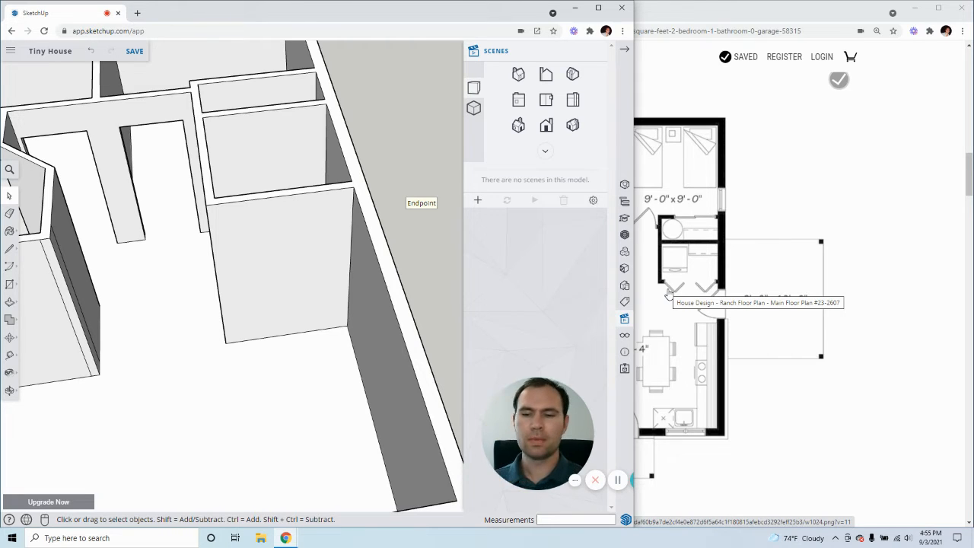
Draw a 4" line across the closet's front wall top from the inner corner, and continue it 8' down the front face
click(248, 284)
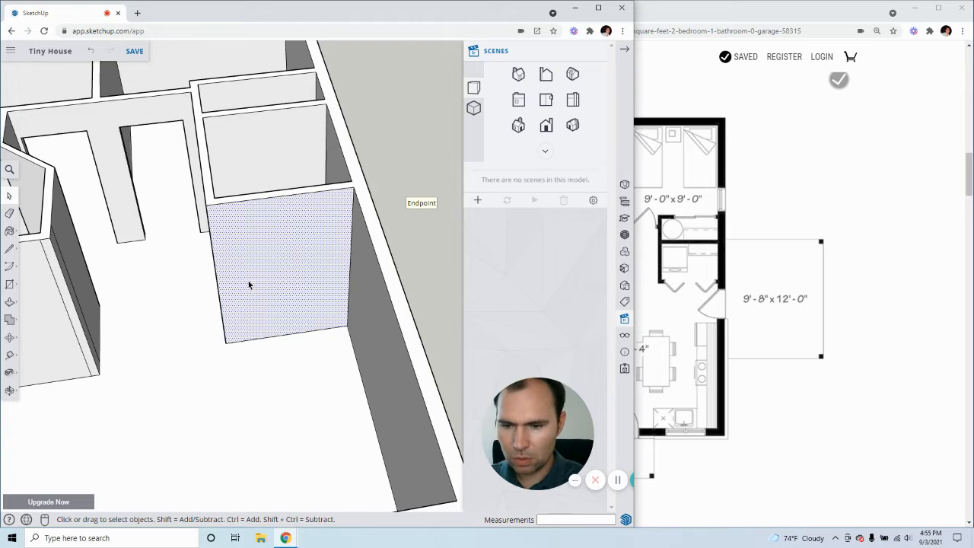
middle_drag(276, 267, 192, 256)
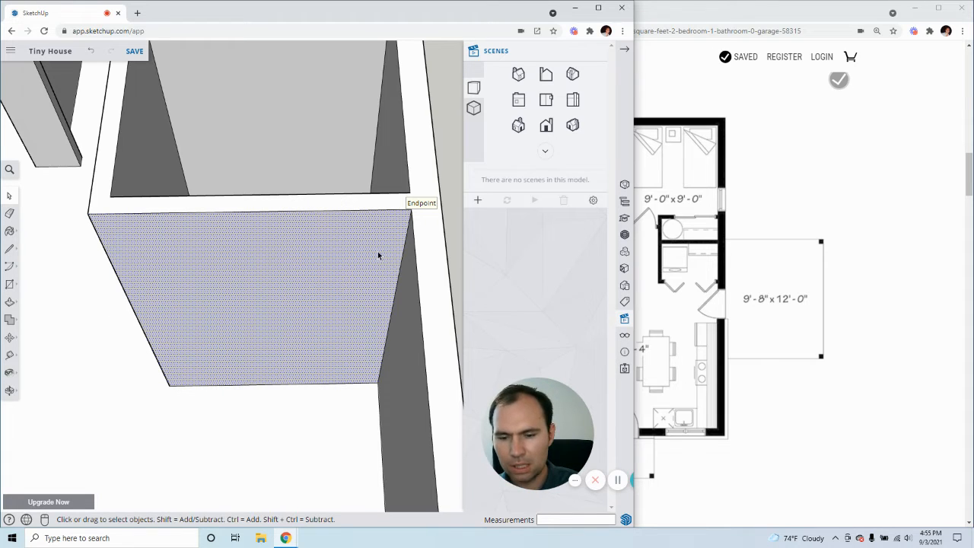
scroll(85, 201, up, 4)
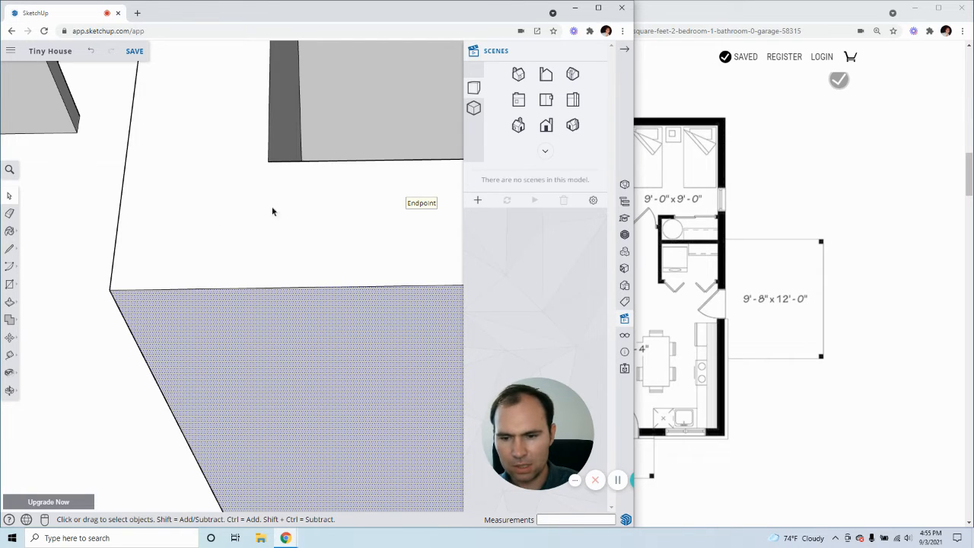
click(8, 251)
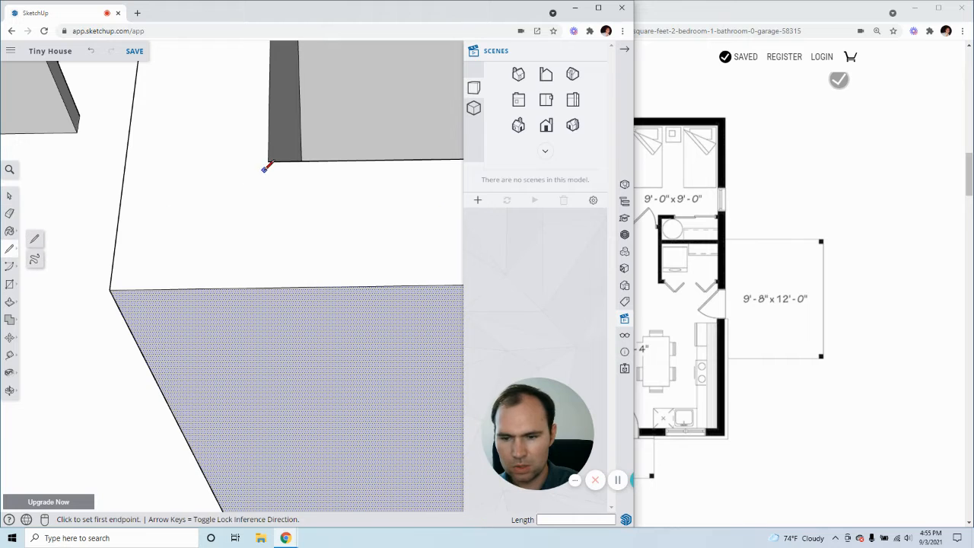
click(268, 161)
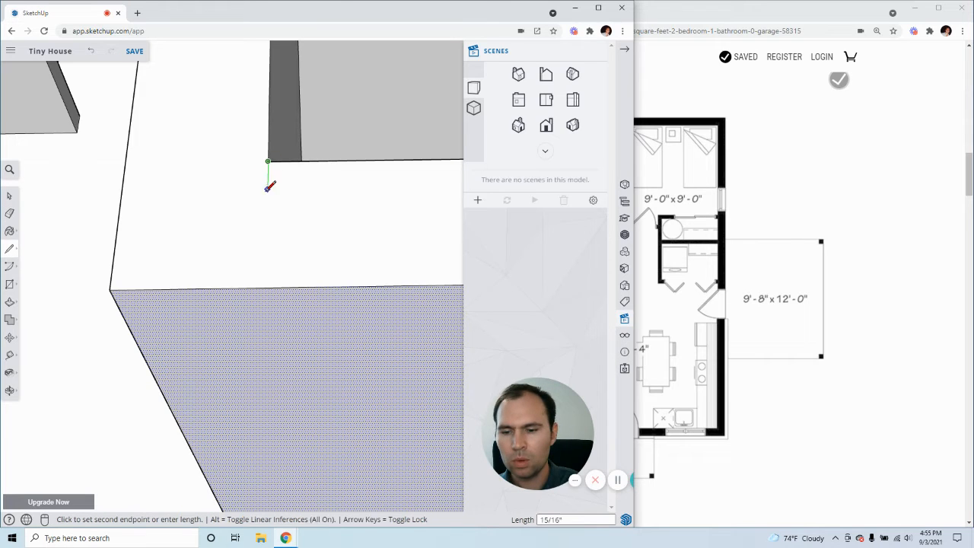
click(266, 280)
middle_drag(267, 280, 226, 244)
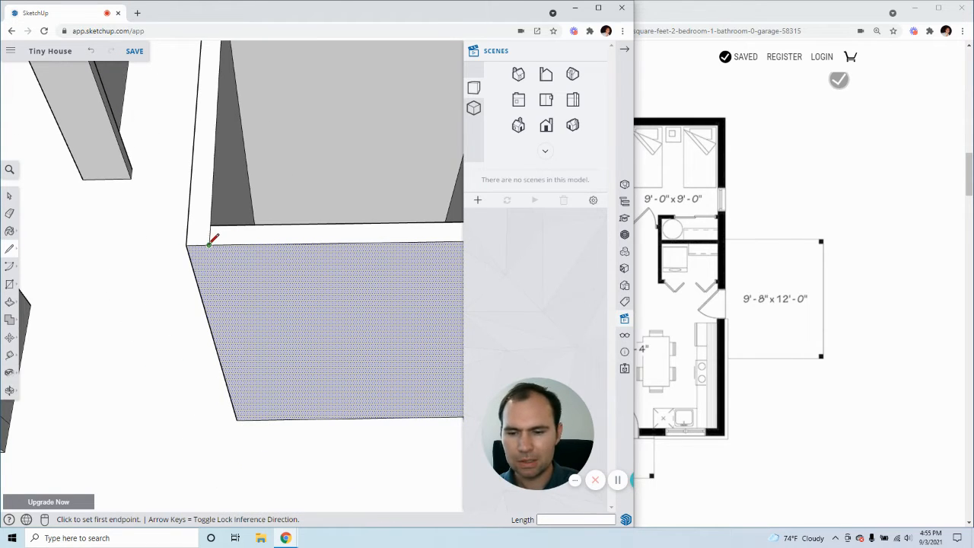
click(209, 245)
click(251, 420)
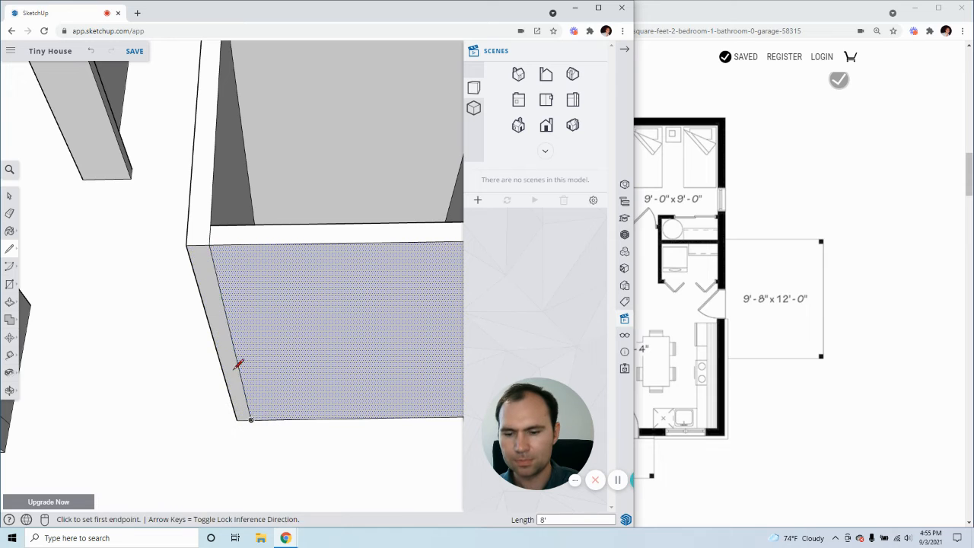
scroll(235, 370, down, 4)
middle_drag(235, 369, 261, 361)
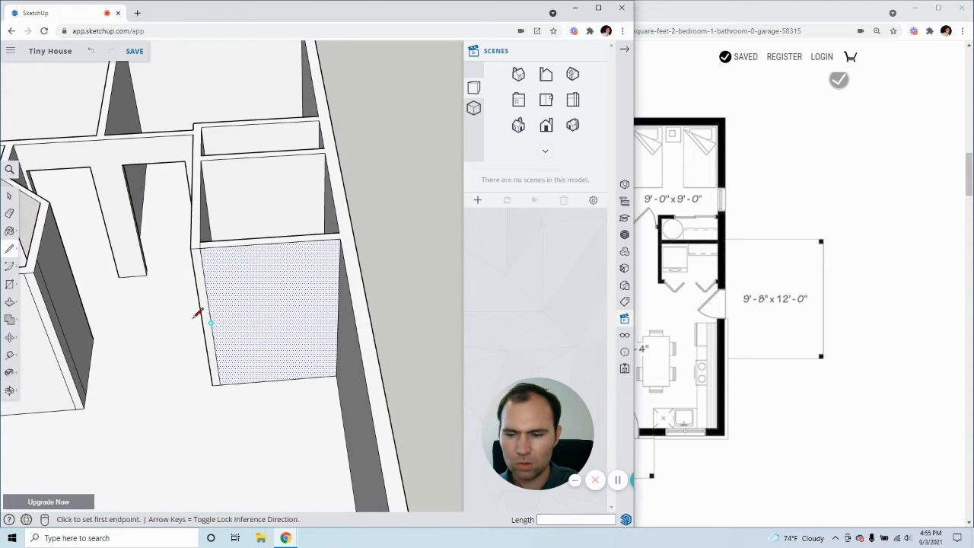
Copy the closet front face's vertical edge at the exterior wall 3" inward across the face
key(space)
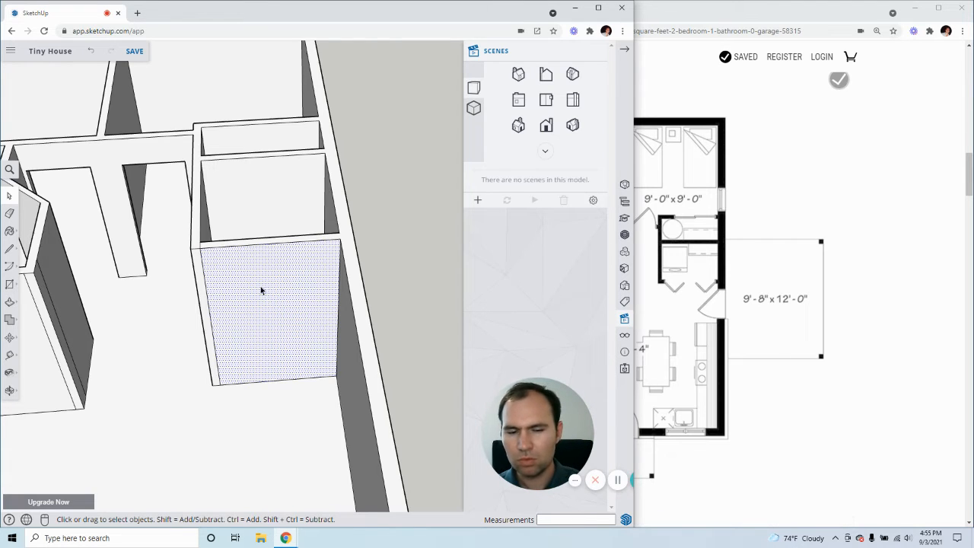
scroll(254, 307, up, 3)
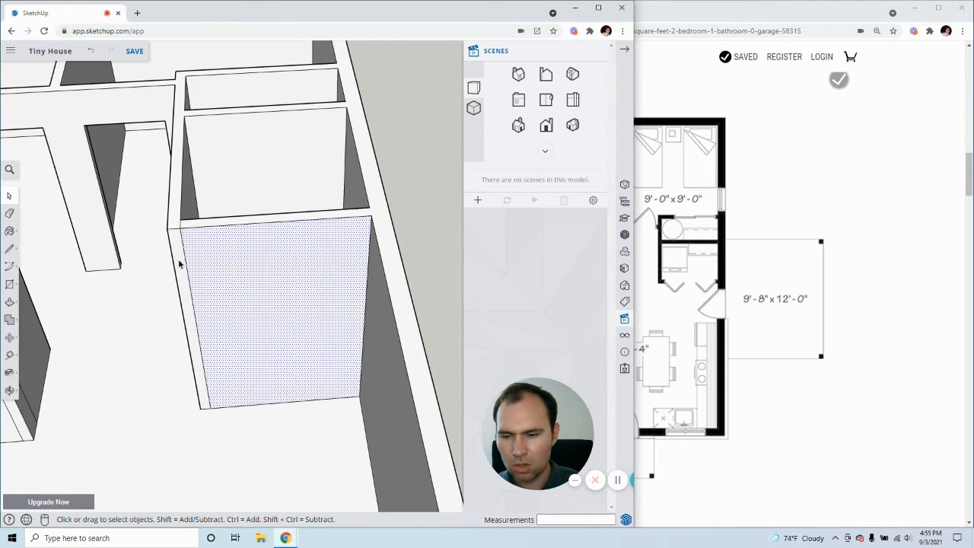
click(371, 251)
key(m)
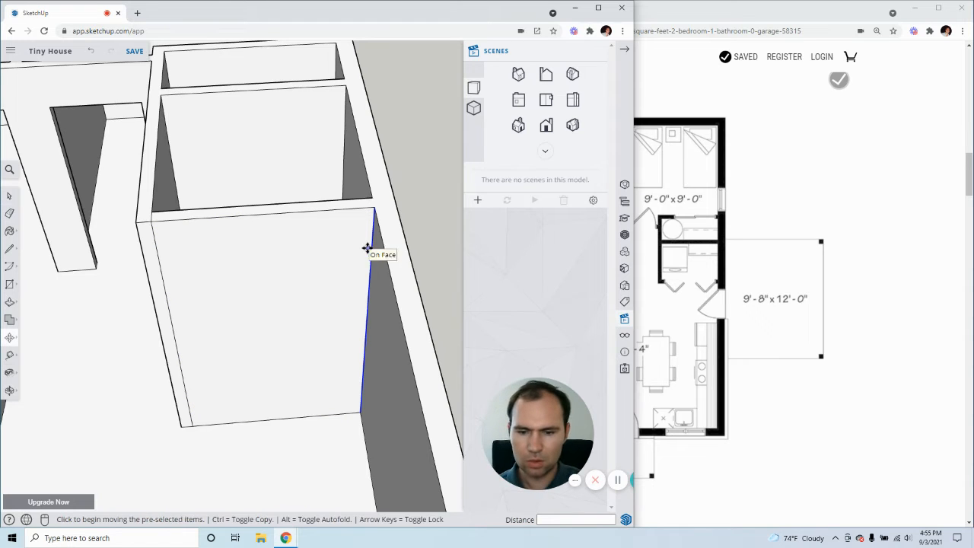
click(371, 251)
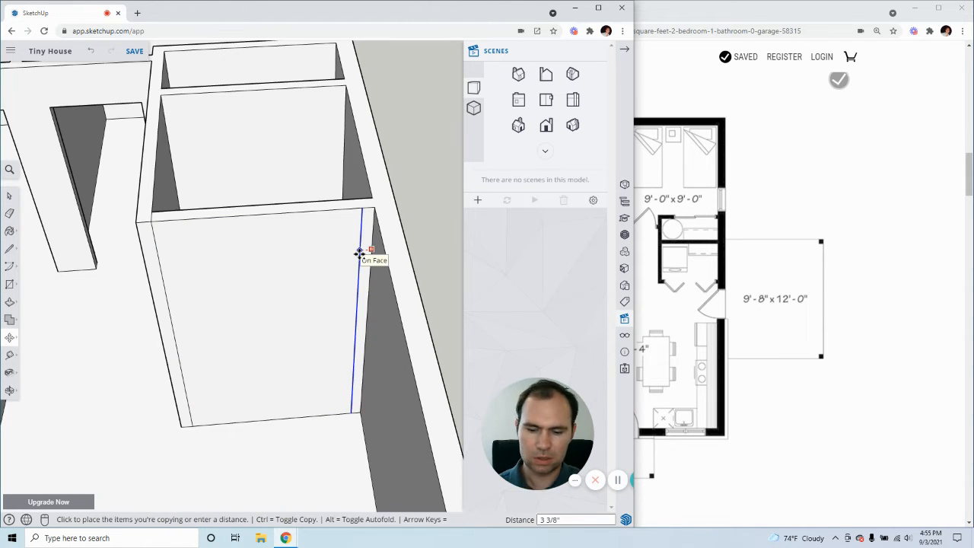
text(3)
key(Return)
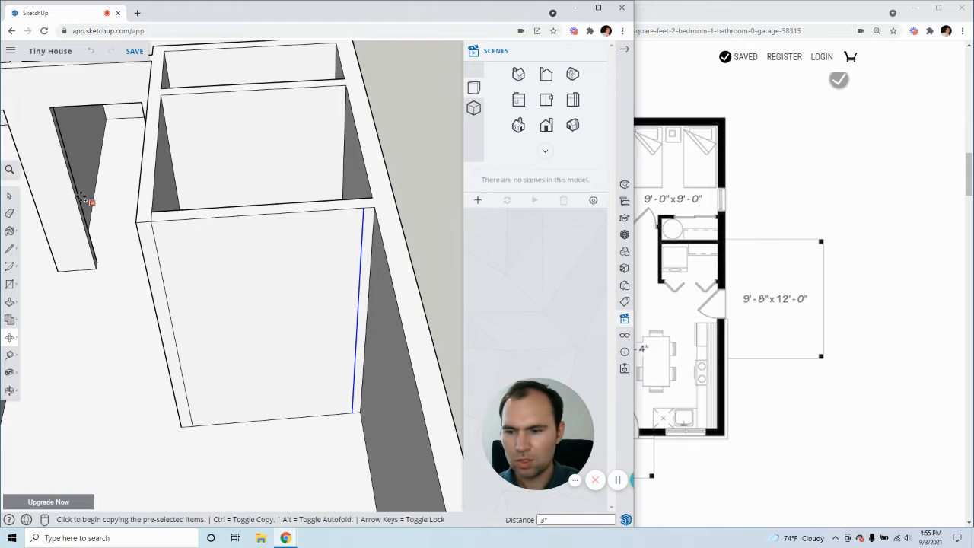
Copy the vertical line aligned with the closet's inner corner 3" toward the middle of the front face and delete the original line
click(11, 196)
click(162, 282)
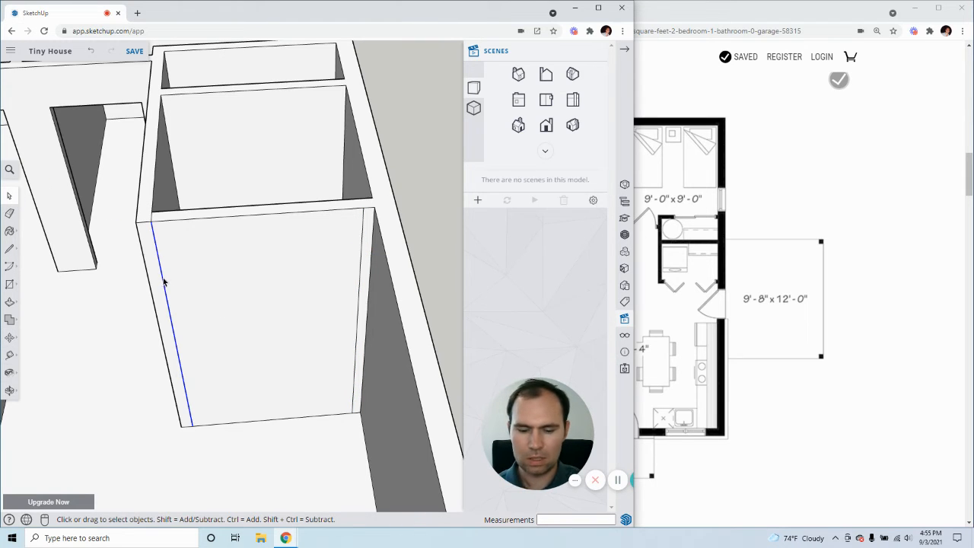
key(m)
key(ctrl)
click(162, 273)
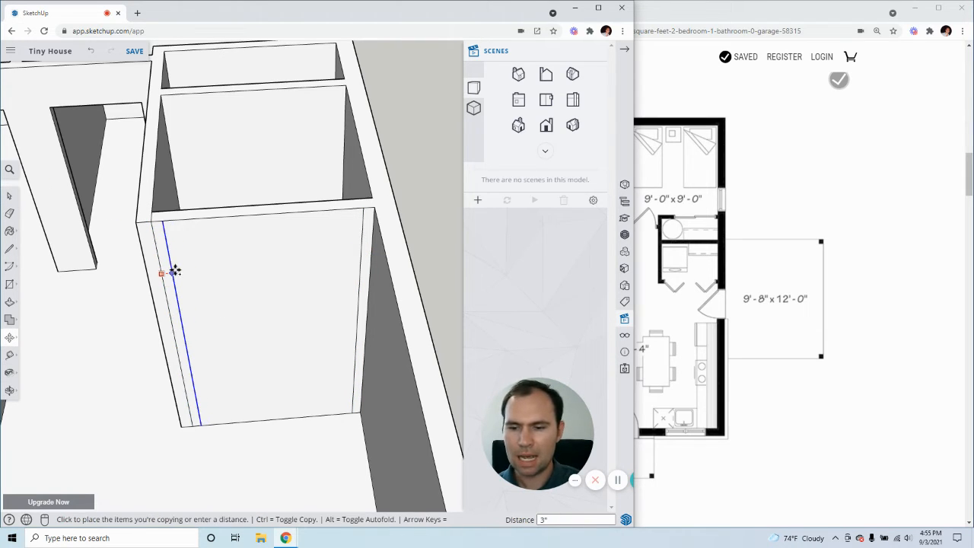
key(Escape)
click(10, 196)
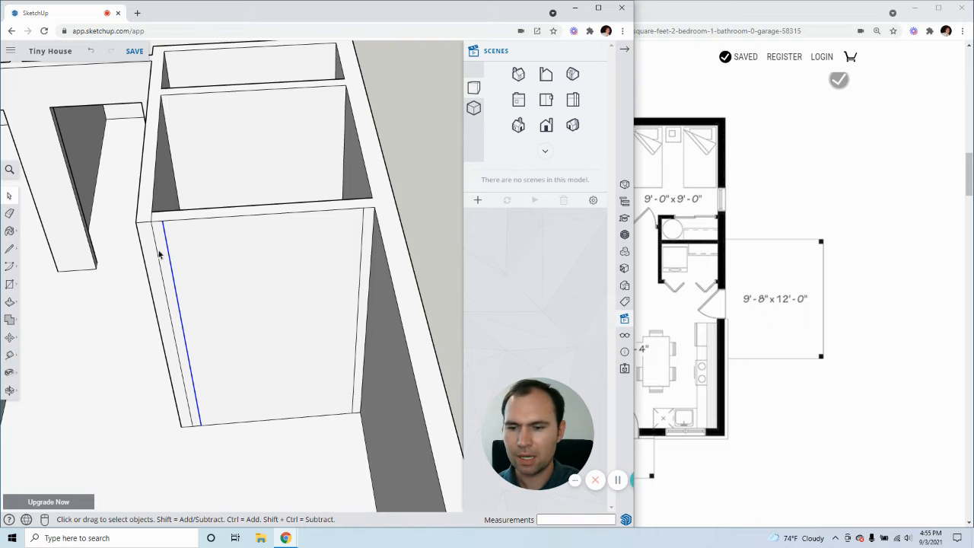
click(157, 249)
key(Delete)
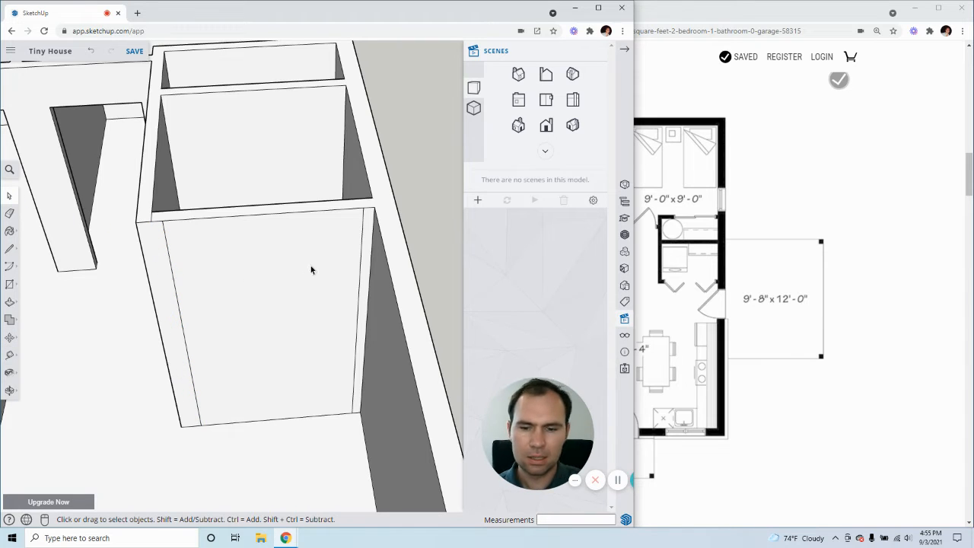
Copy the floor edge between the closet front's two vertical lines 6'8" up the face
click(296, 417)
key(m)
key(ctrl)
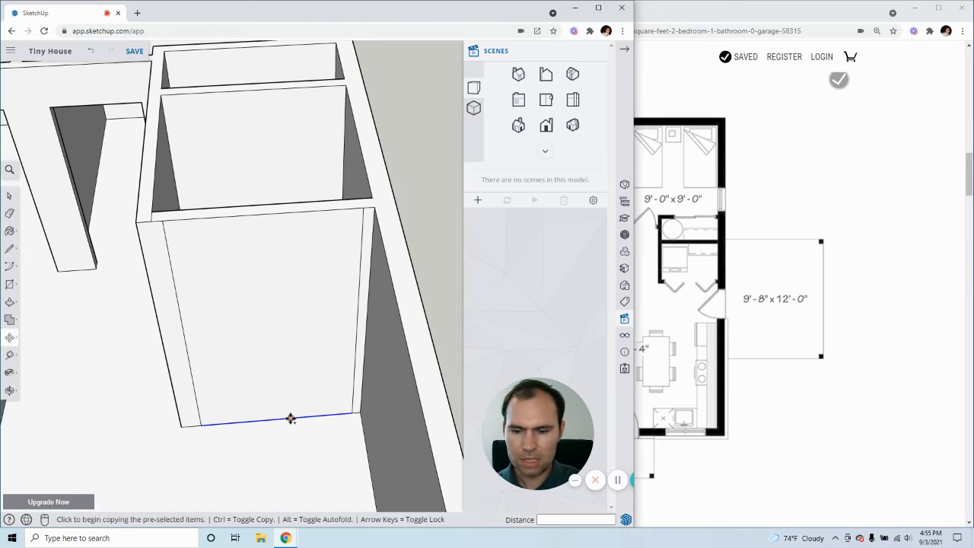
click(280, 417)
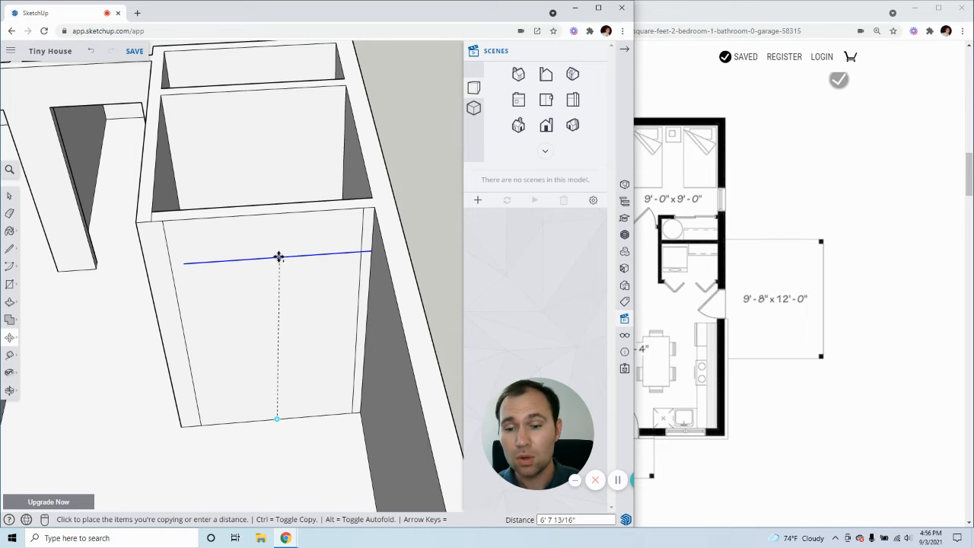
middle_drag(268, 250, 385, 207)
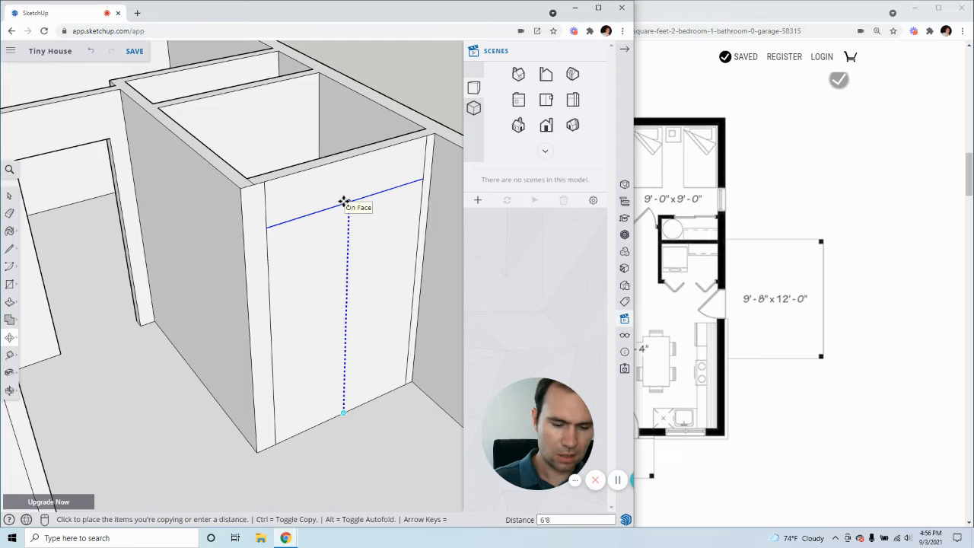
text(")
key(Return)
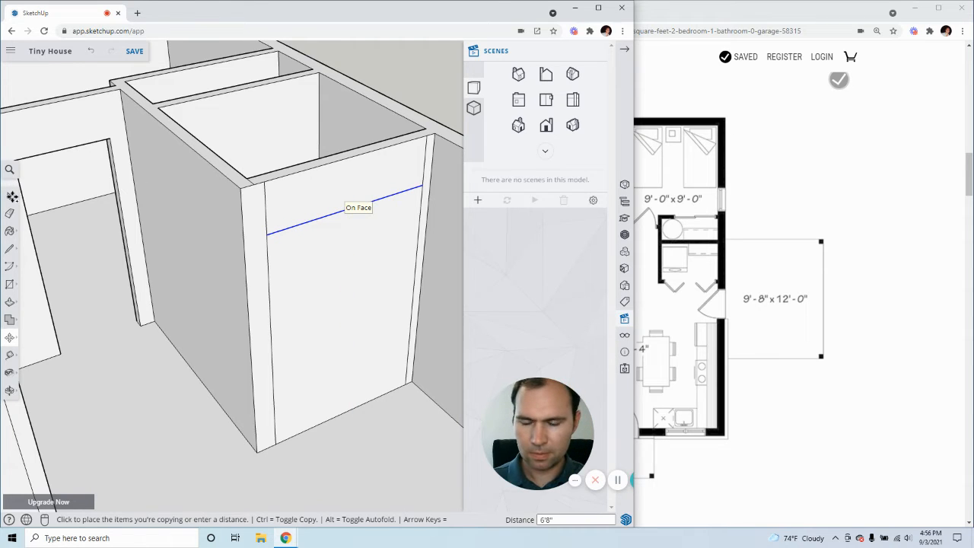
Delete the vertical line segments above the 6'8" header line on the closet front
click(8, 196)
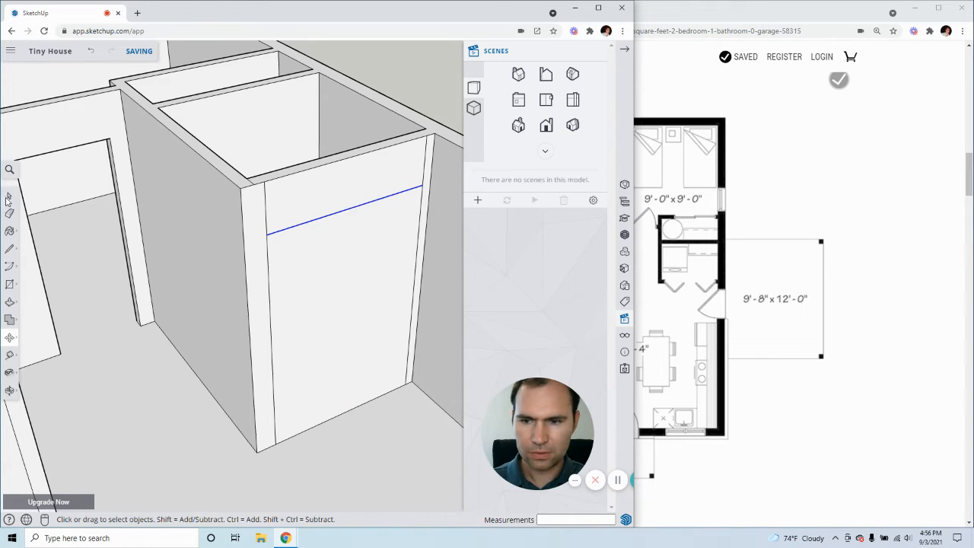
click(133, 51)
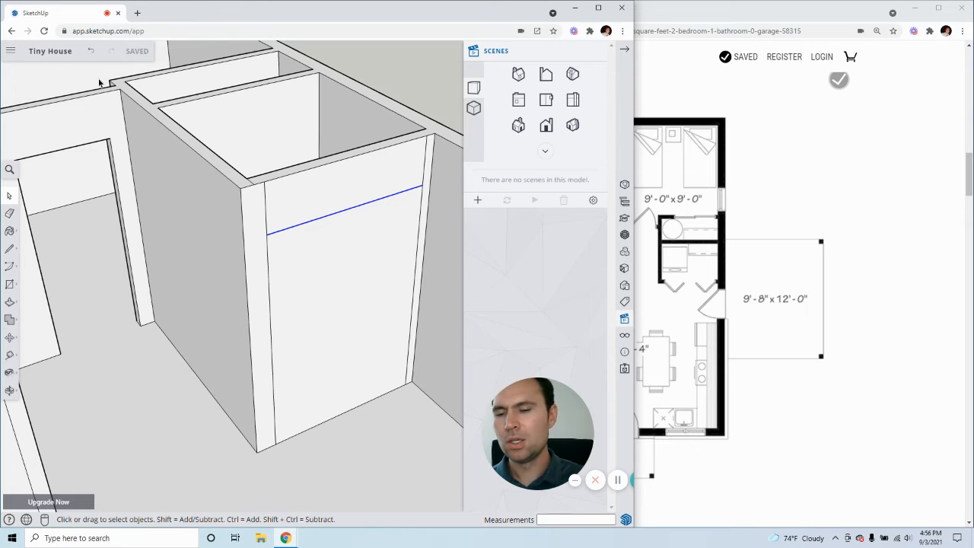
click(264, 219)
click(266, 218)
key(Delete)
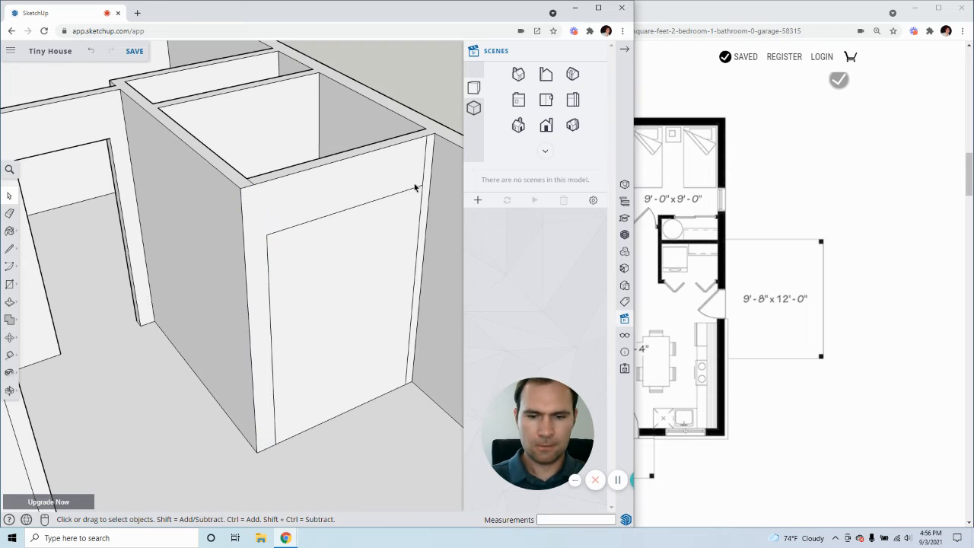
Turn off Autosave in the application settings and suppress further confirmation prompts about it
click(6, 55)
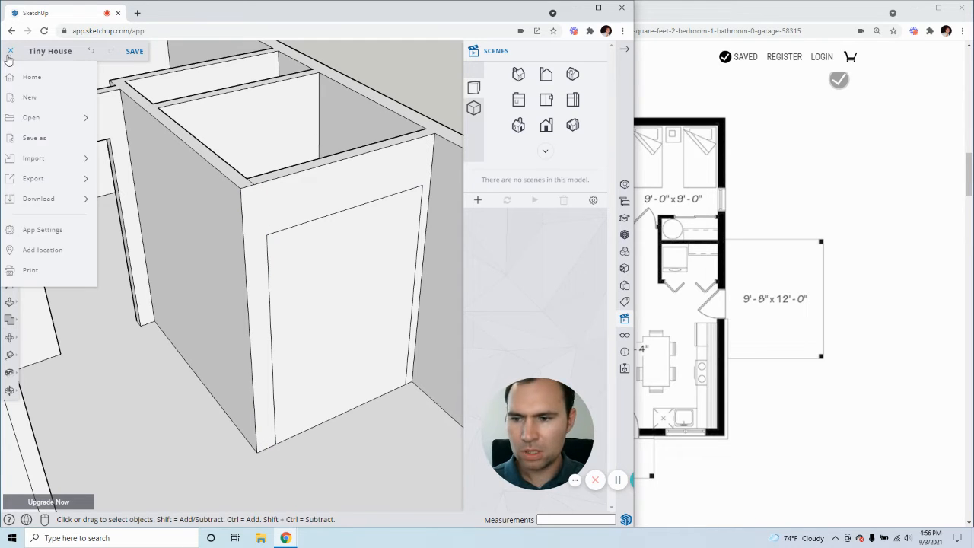
click(62, 232)
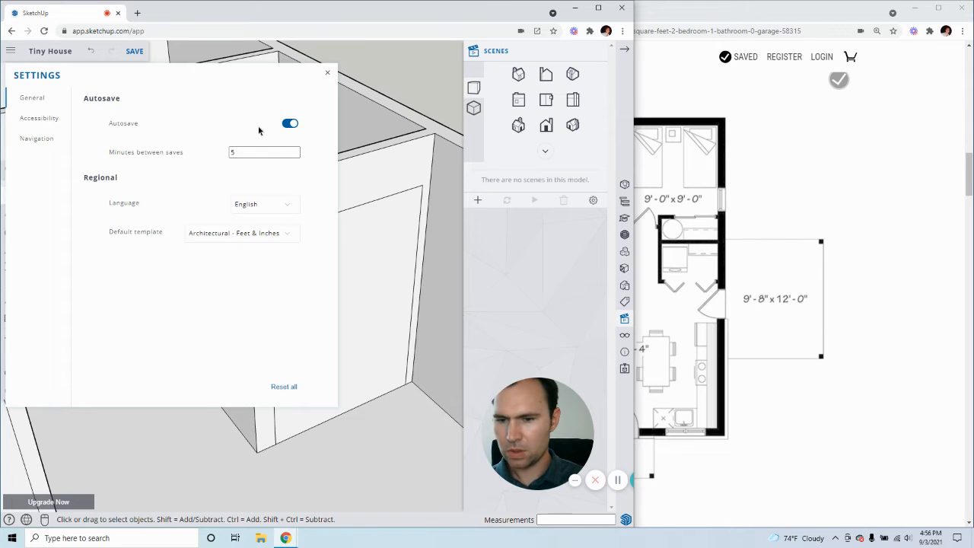
click(290, 124)
click(241, 290)
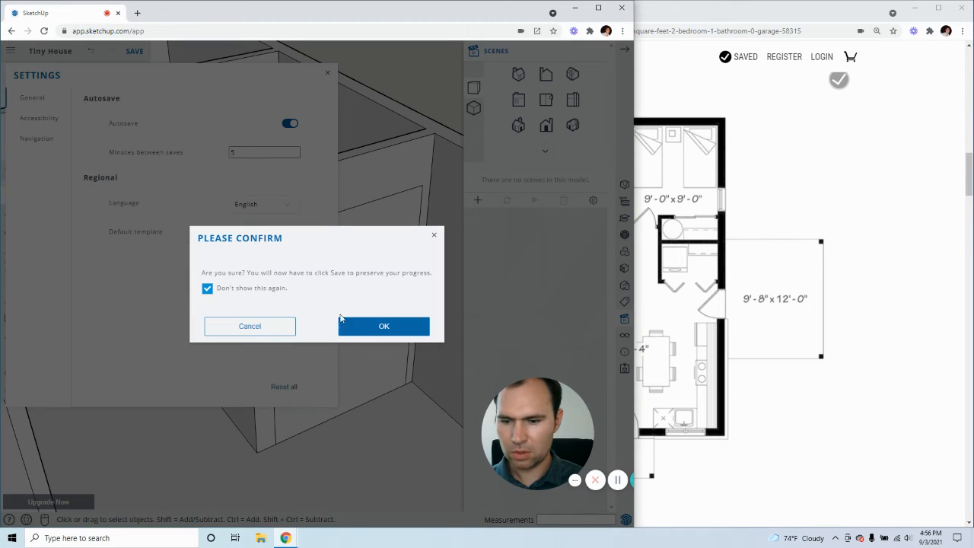
click(395, 333)
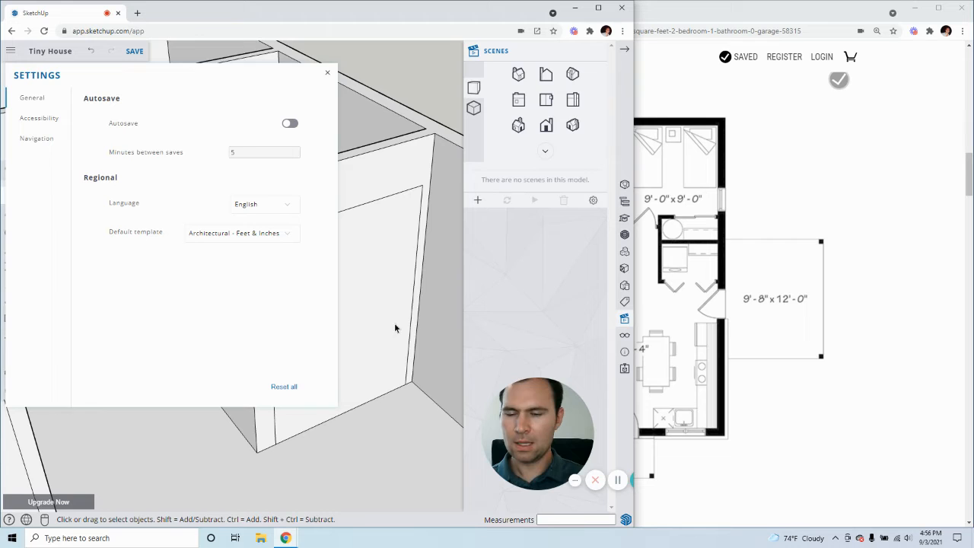
click(328, 73)
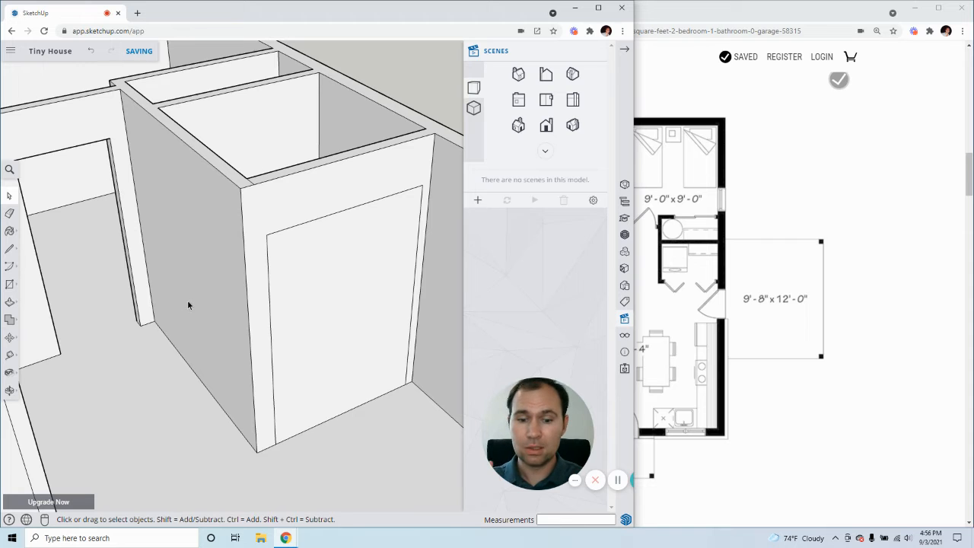
Push the closet's outlined opening face 4" back through the front wall to cut the opening
click(352, 355)
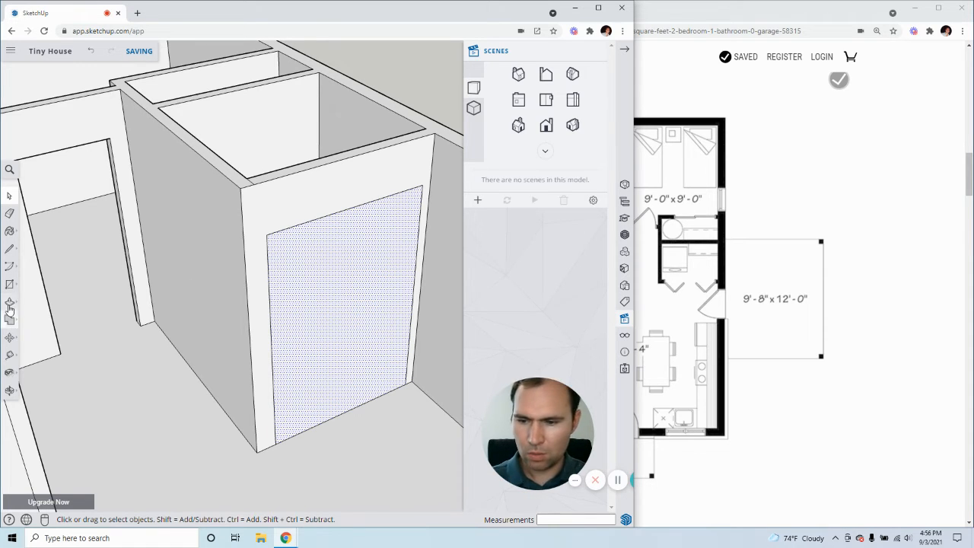
click(10, 302)
click(386, 339)
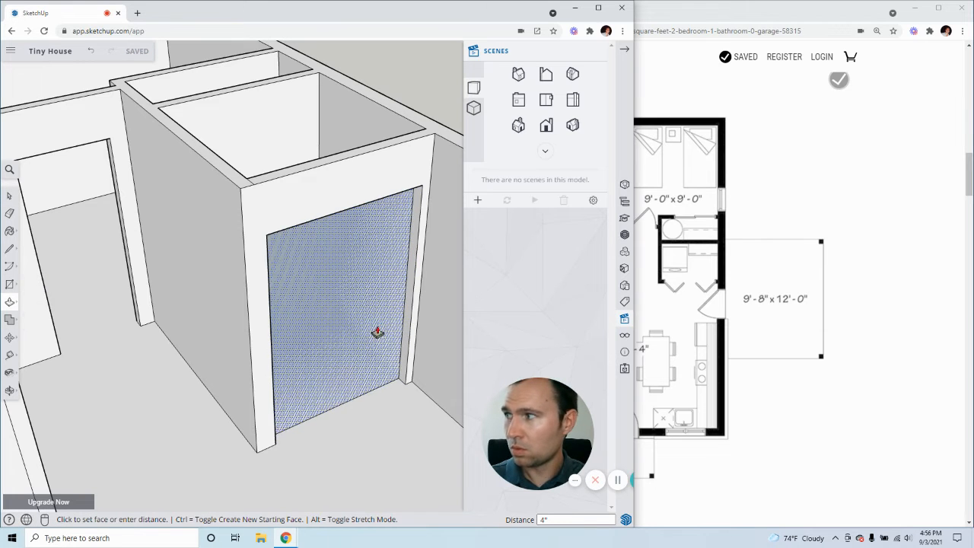
click(355, 327)
Examine the bedroom side of the adjoining small closet's wall and compare it with the closet on the floor plan
scroll(346, 352, down, 6)
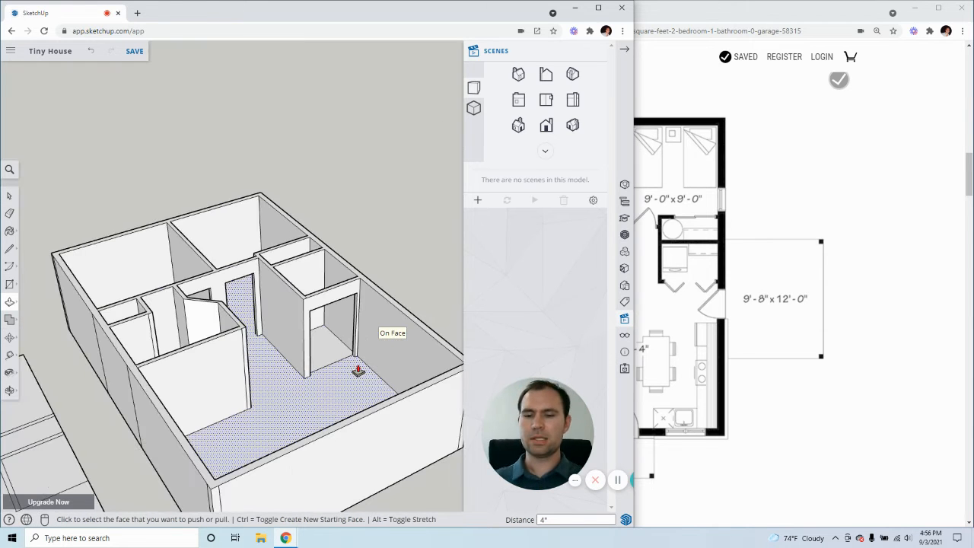
mouse_move(371, 380)
middle_down()
mouse_move(191, 379)
mouse_move(132, 367)
mouse_move(165, 346)
mouse_move(242, 330)
mouse_move(249, 334)
mouse_move(165, 343)
mouse_move(270, 345)
middle_up()
scroll(270, 345, down, 5)
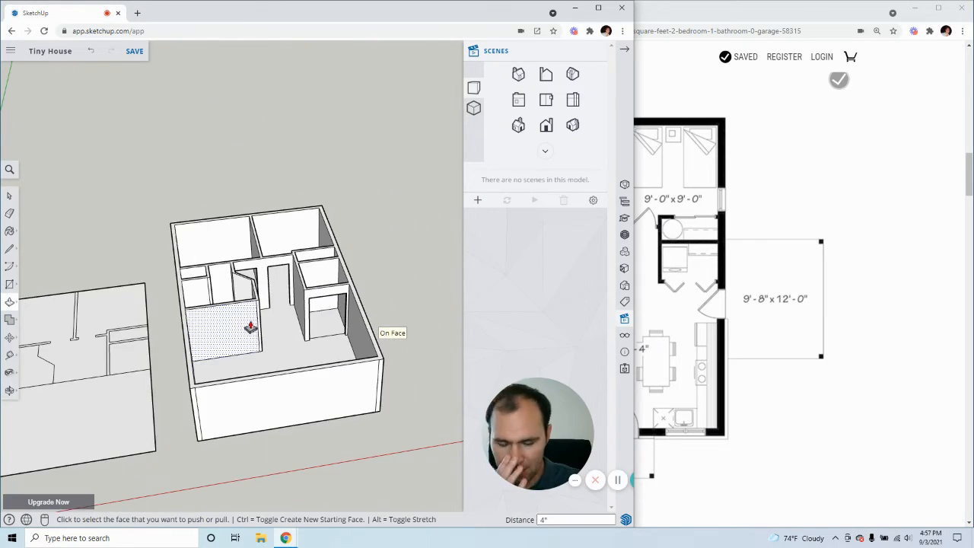
mouse_move(341, 320)
middle_down()
mouse_move(311, 303)
mouse_move(183, 285)
middle_up()
middle_drag(365, 271, 319, 269)
scroll(288, 245, up, 3)
scroll(288, 244, up, 2)
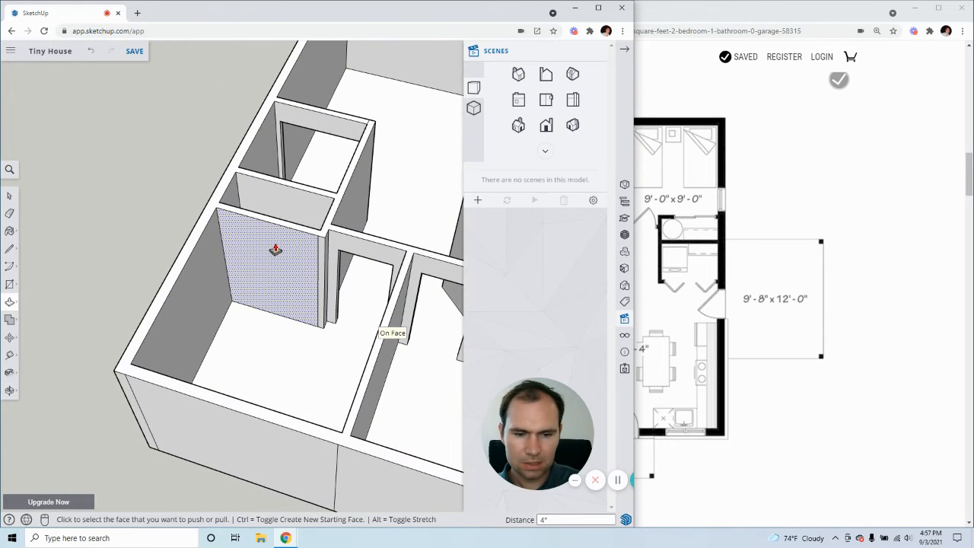
scroll(307, 302, up, 2)
middle_drag(307, 301, 330, 294)
scroll(330, 294, up, 3)
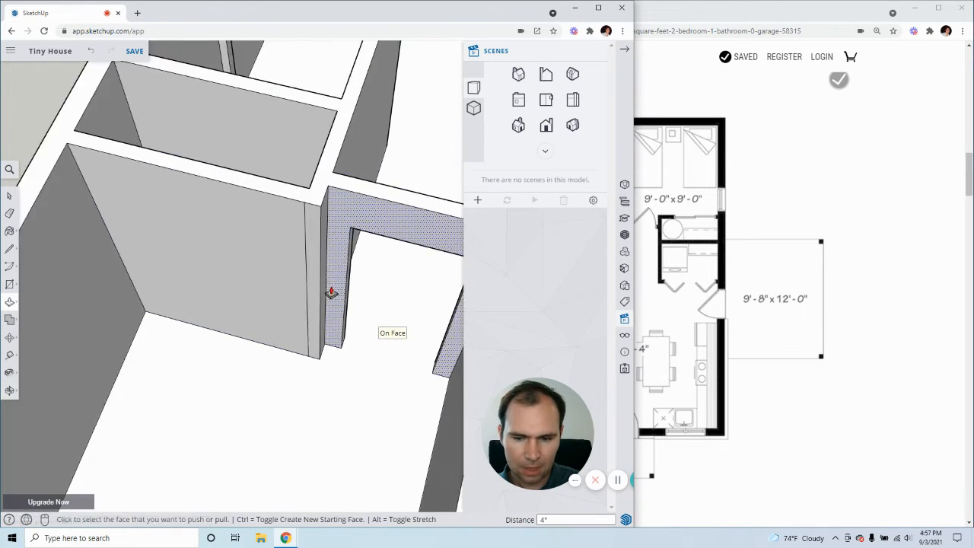
mouse_move(276, 243)
middle_down()
mouse_move(330, 287)
mouse_move(332, 320)
mouse_move(311, 343)
mouse_move(243, 178)
middle_up()
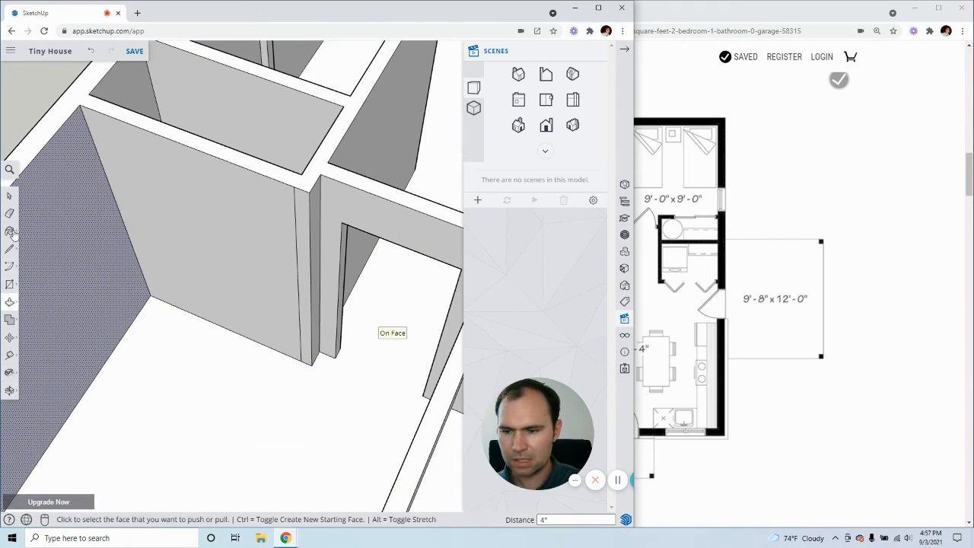
click(9, 196)
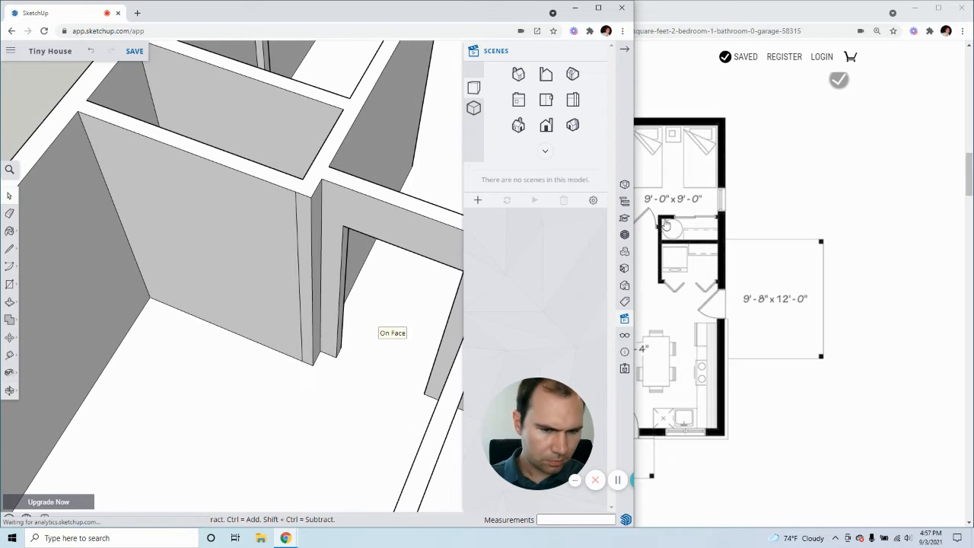
middle_drag(290, 255, 183, 244)
middle_drag(251, 169, 279, 255)
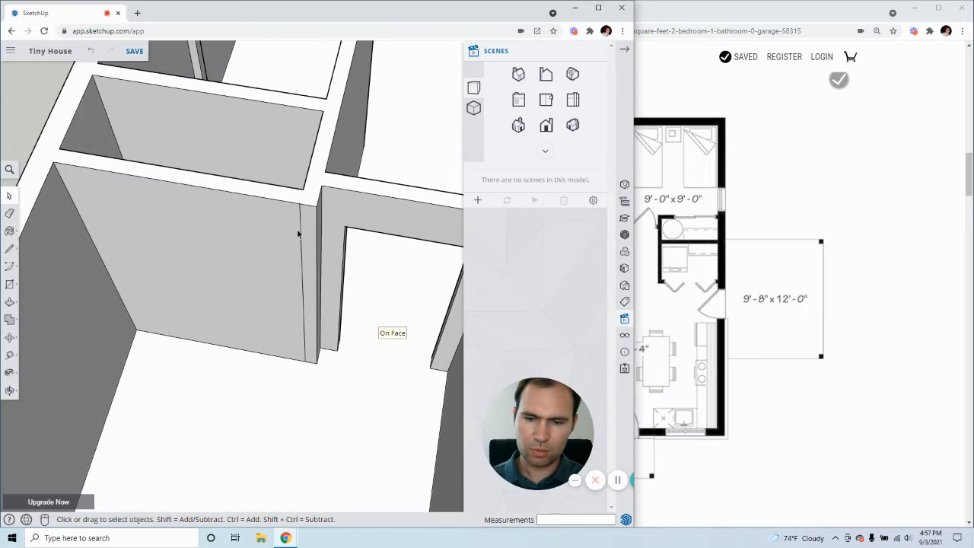
Move the vertical line near the free end of the bedroom closet wall 1' toward the exterior wall
click(300, 231)
key(m)
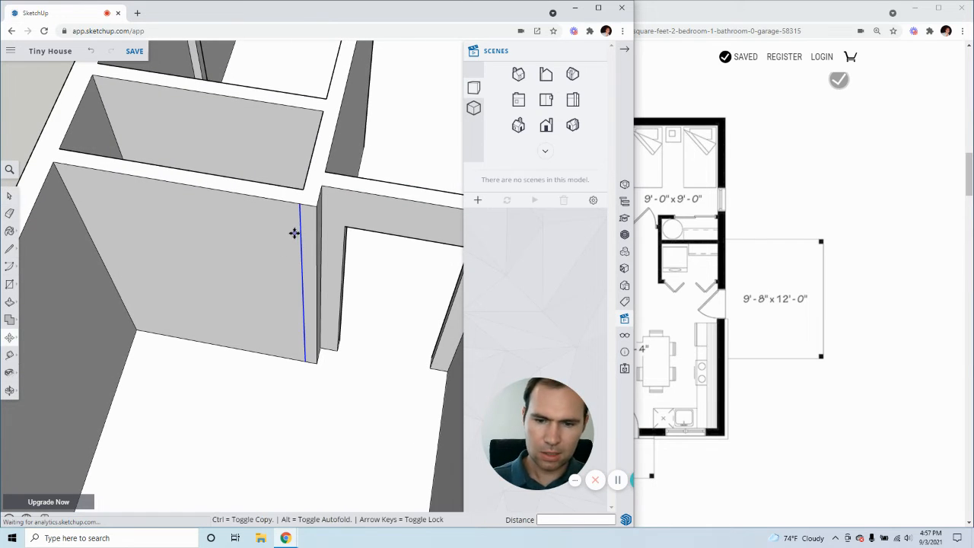
click(297, 233)
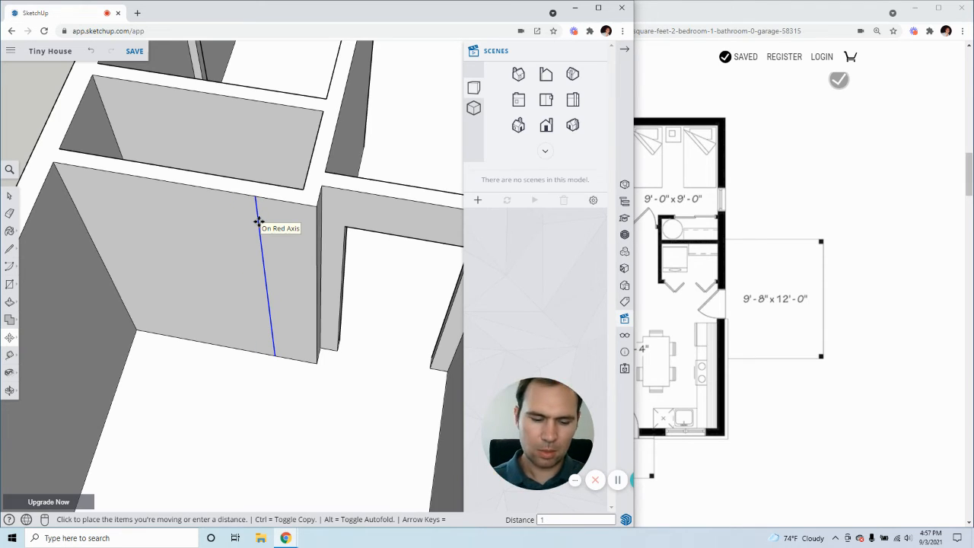
text(')
key(Return)
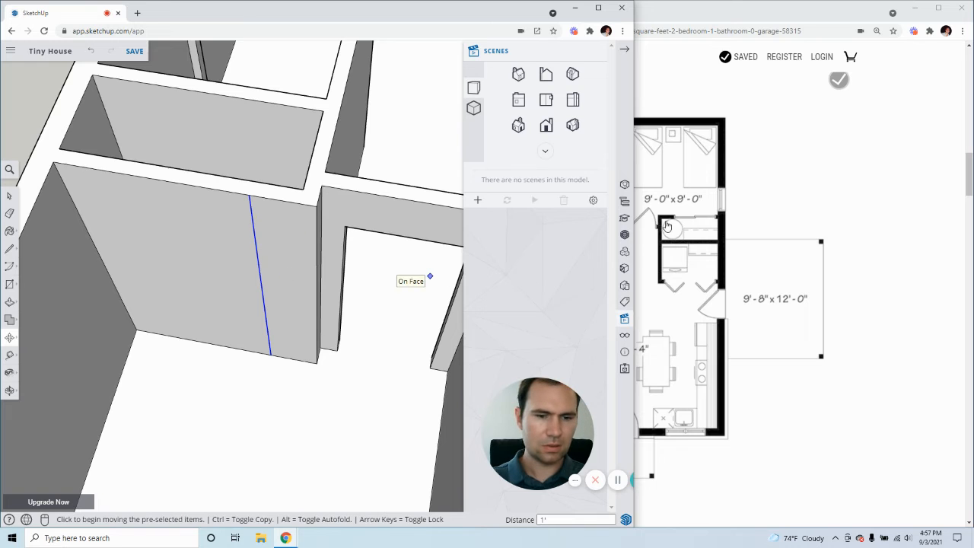
Measure along the floor from the exterior wall corner to the moved vertical line on the bedroom closet wall
key(t)
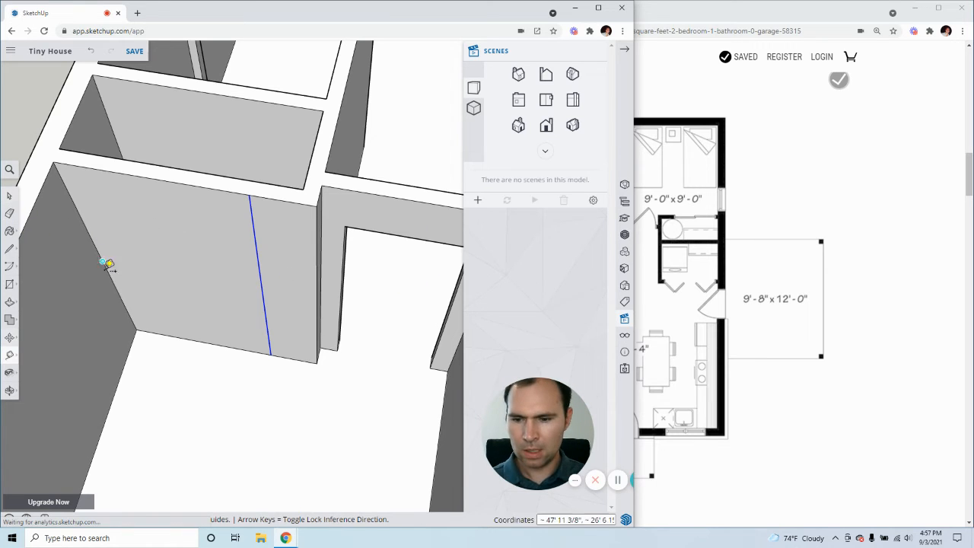
click(136, 329)
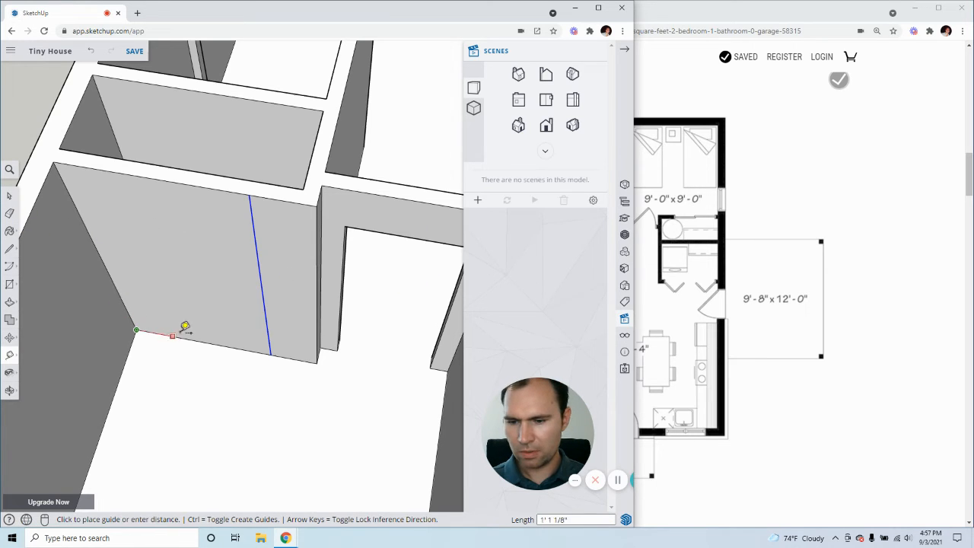
click(271, 352)
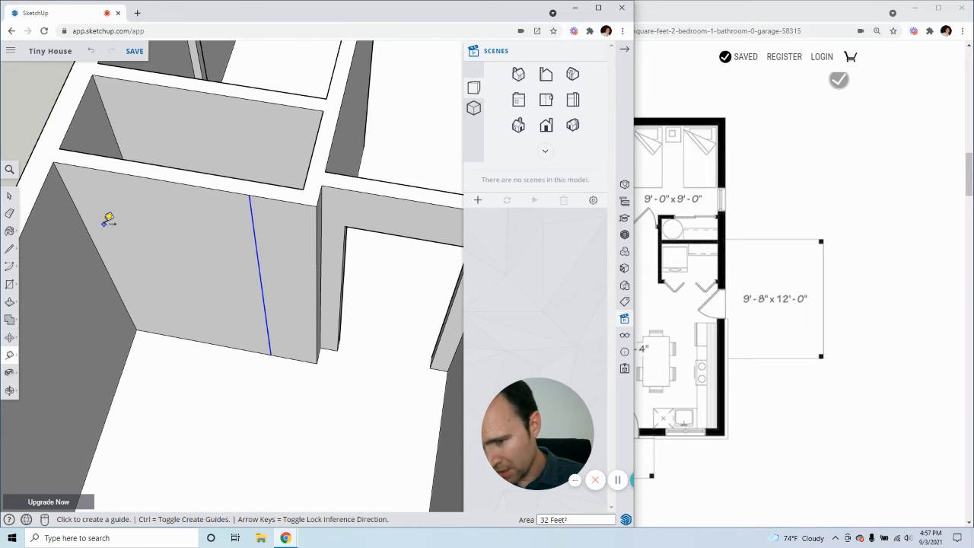
click(10, 195)
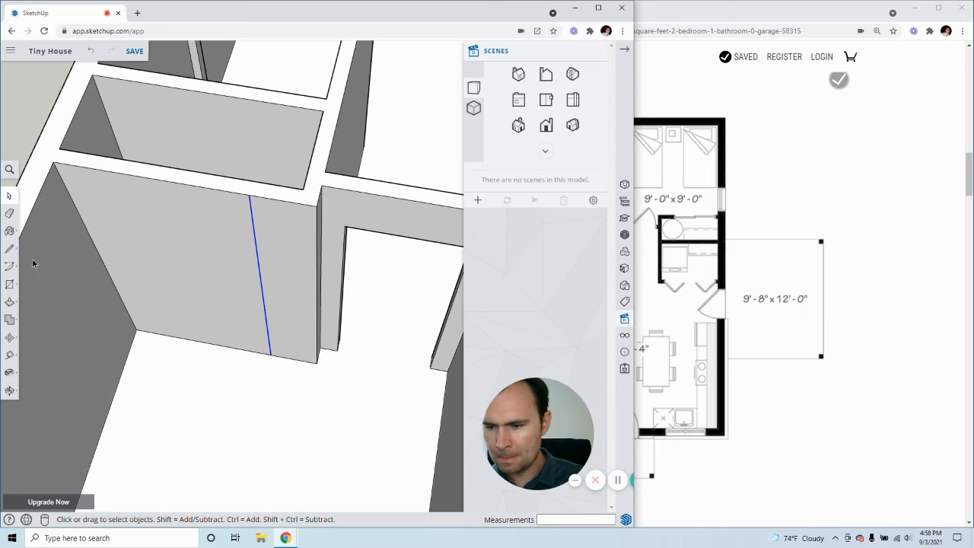
Copy the vertical corner edge at the exterior wall a short distance inward across the bedroom closet face
click(158, 260)
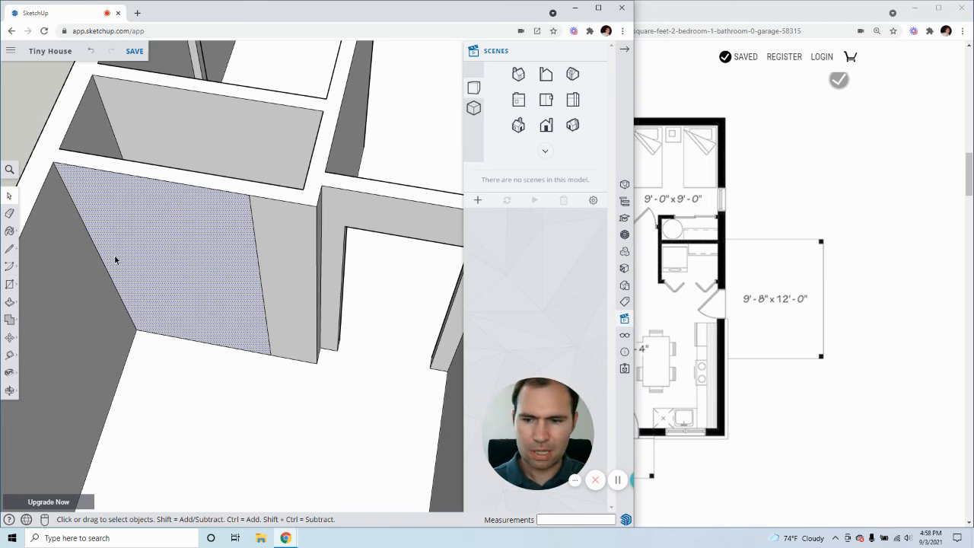
click(90, 236)
key(m)
key(ctrl)
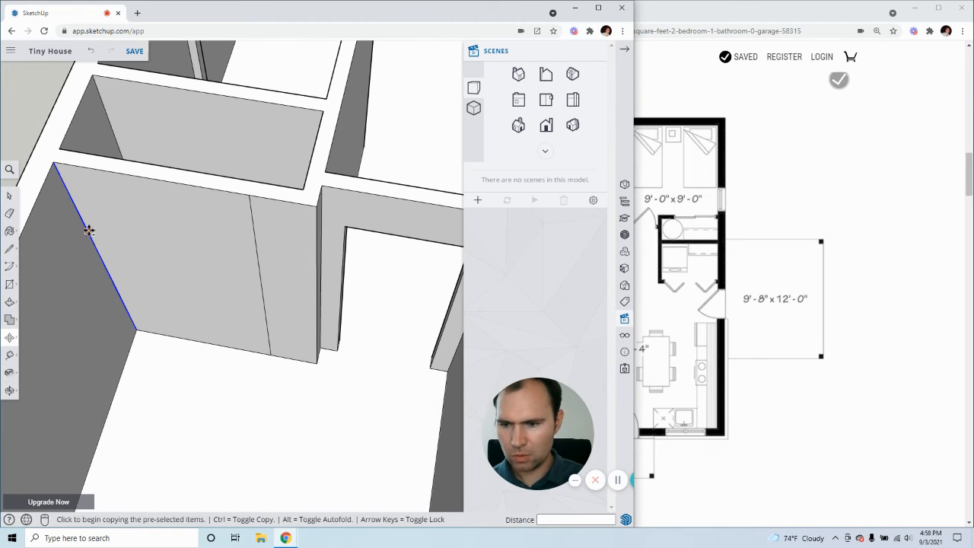
click(91, 232)
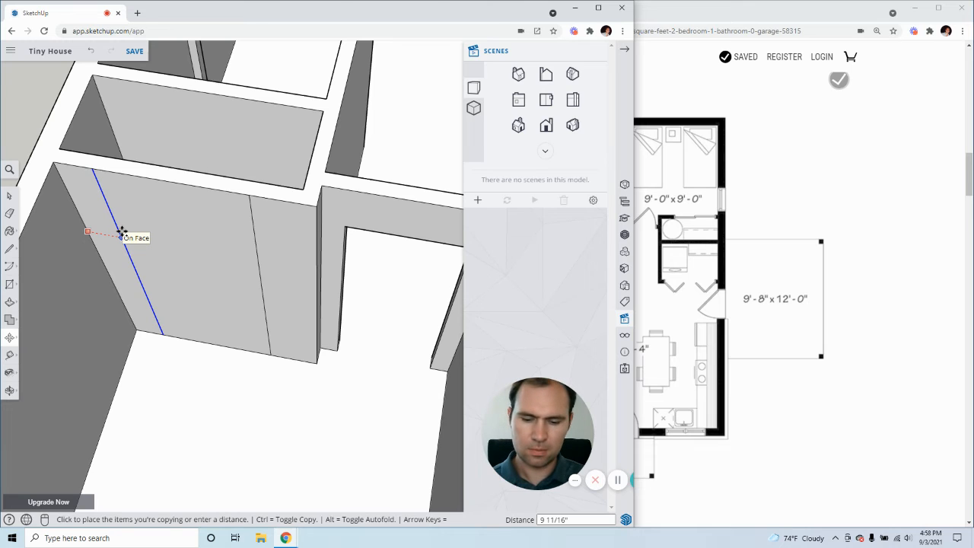
key(Return)
Copy the floor edge between the bedroom closet's two vertical lines 6'8" up the face
click(10, 197)
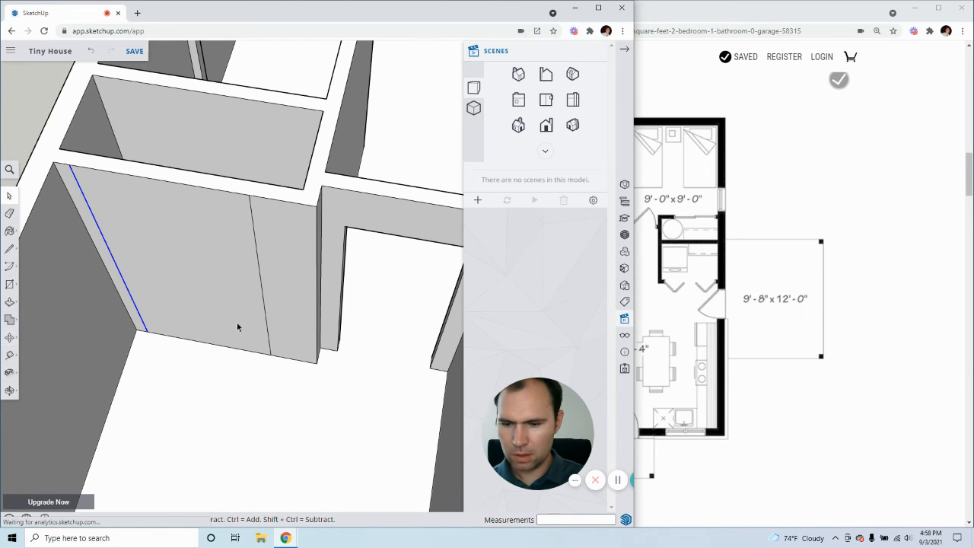
click(222, 344)
key(m)
key(ctrl)
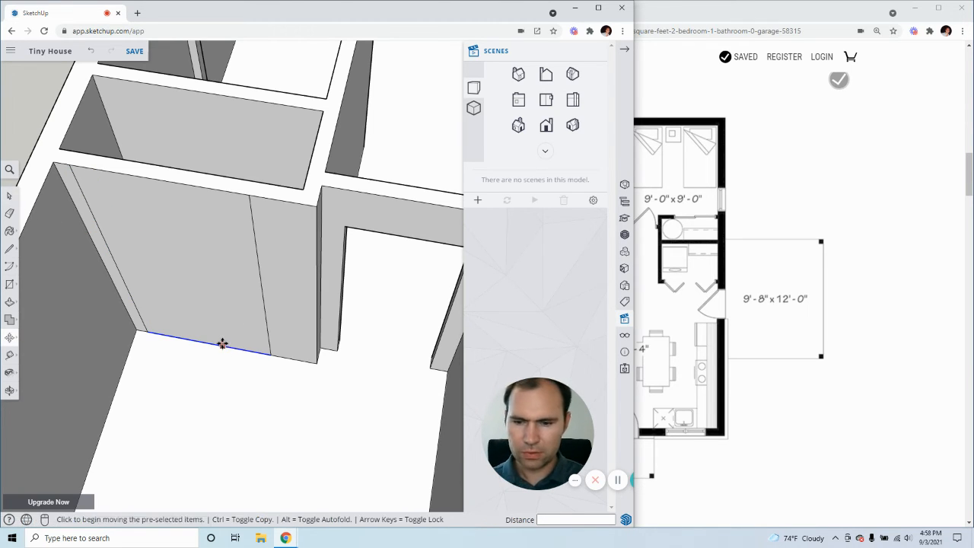
click(222, 344)
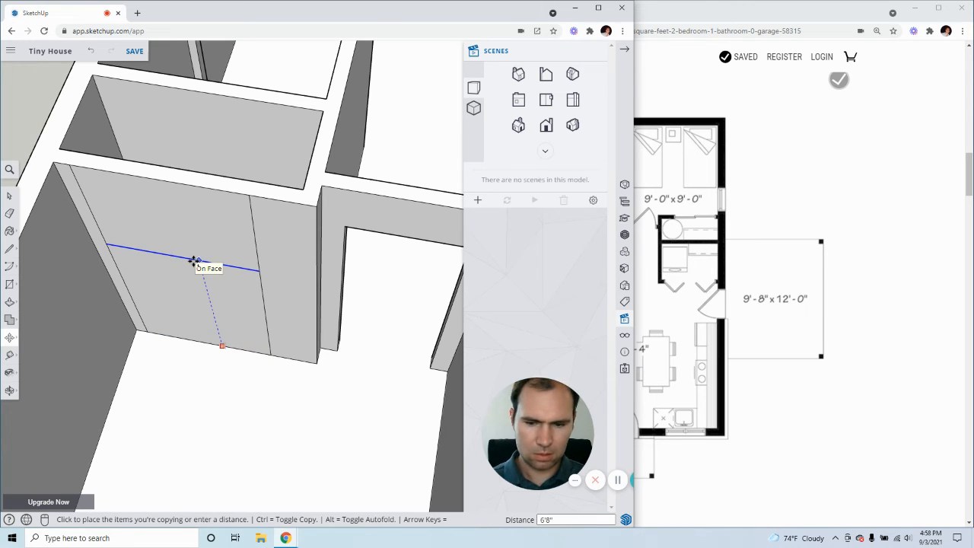
key(Return)
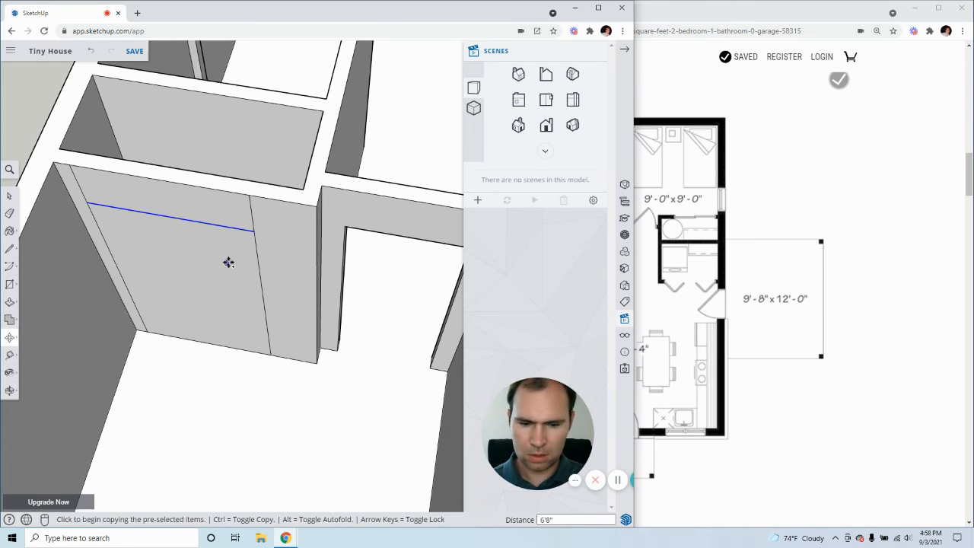
click(9, 196)
click(219, 303)
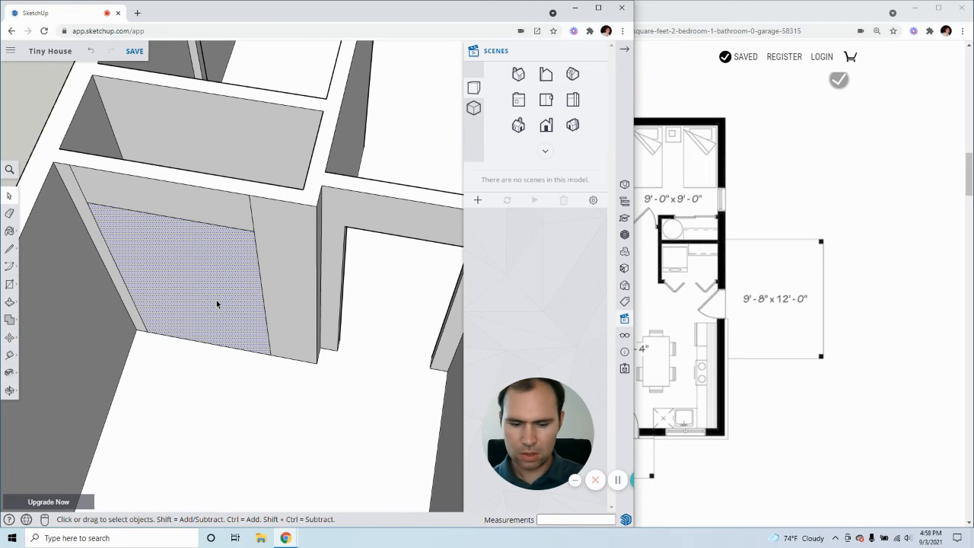
key(p)
click(166, 308)
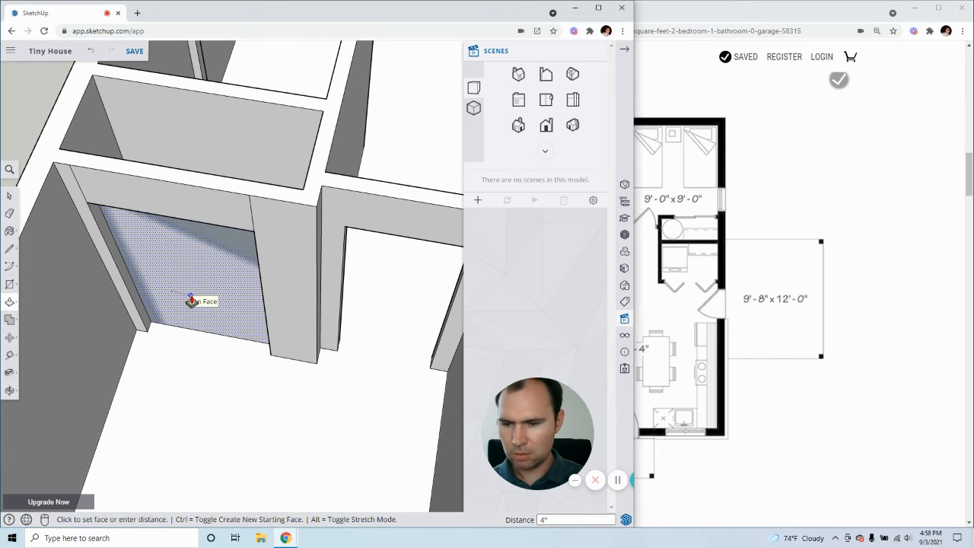
key(Escape)
Push the outlined opening face of the bedroom closet back 4" to the wall's inner edge to cut the opening through
middle_drag(263, 299, 218, 261)
scroll(315, 309, down, 4)
middle_drag(315, 309, 283, 247)
scroll(261, 196, up, 4)
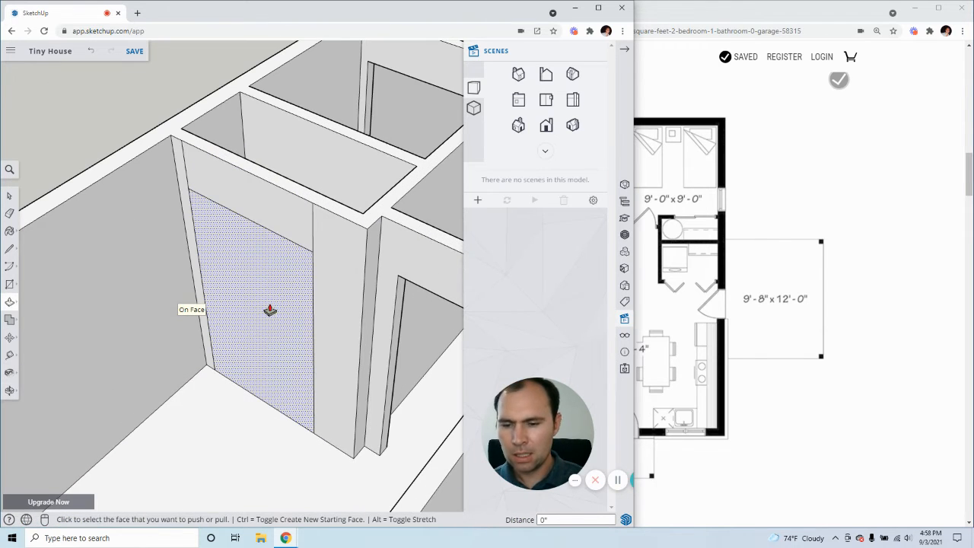
click(222, 359)
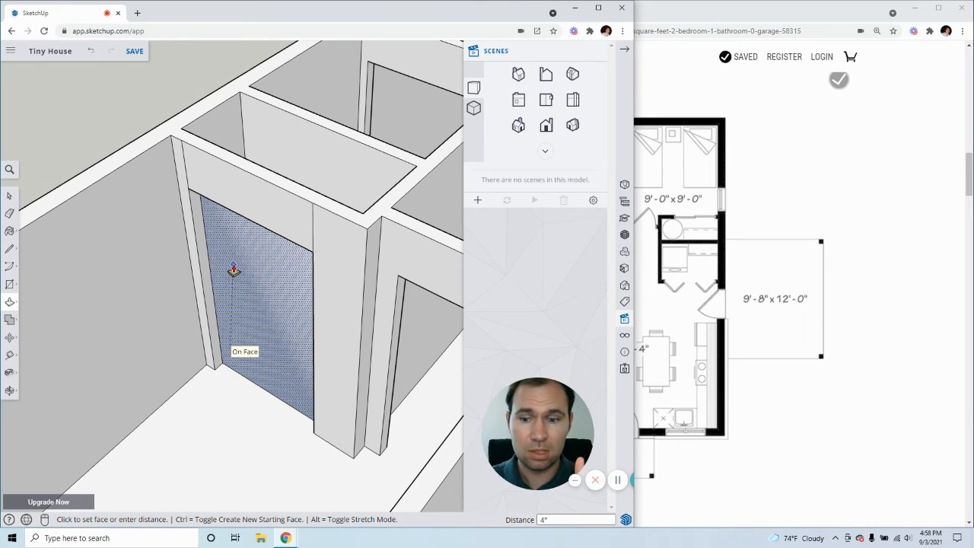
middle_drag(373, 206, 112, 354)
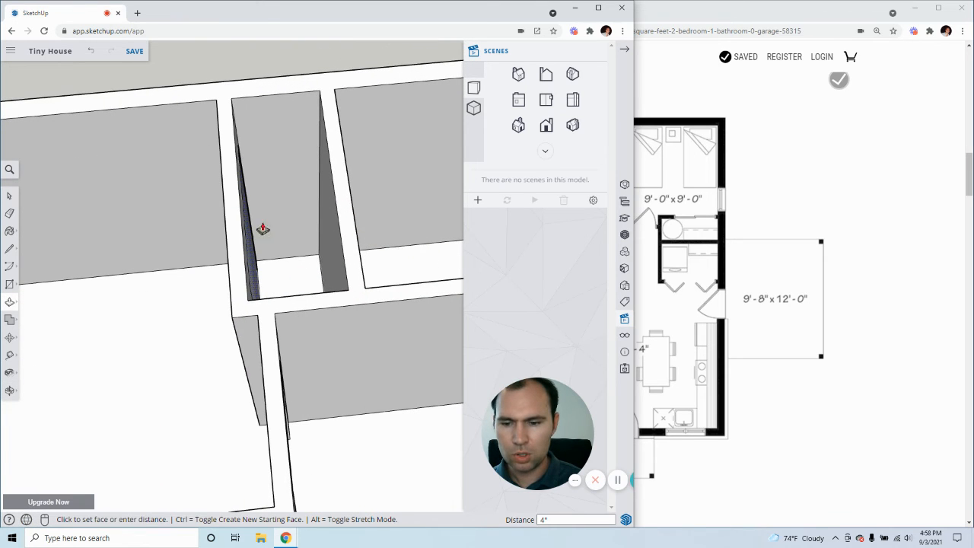
scroll(183, 282, up, 5)
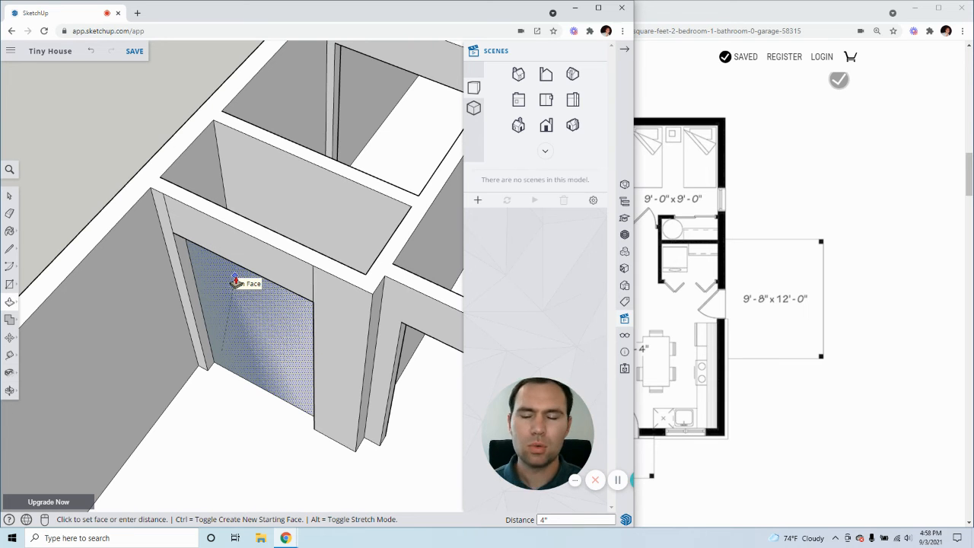
middle_drag(268, 299, 131, 288)
middle_drag(327, 243, 213, 234)
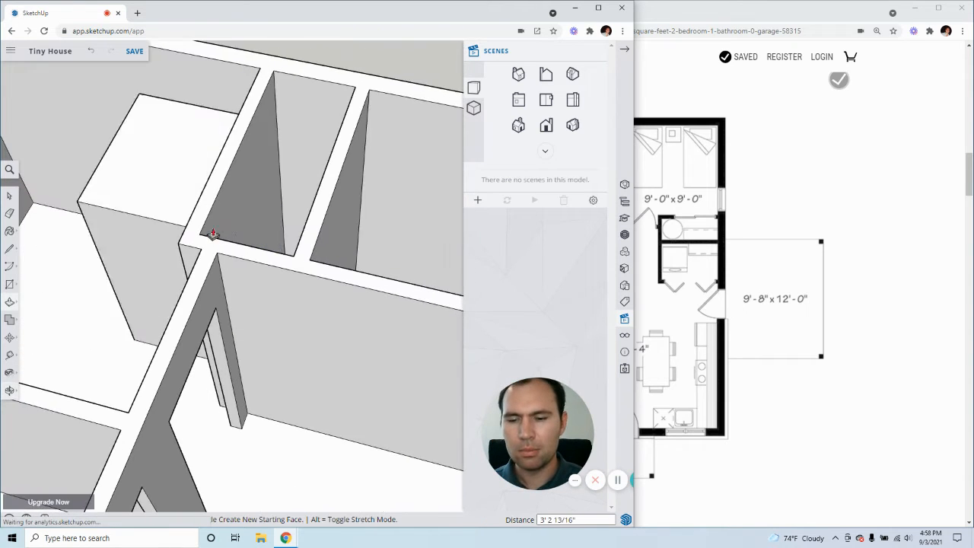
middle_drag(264, 213, 197, 316)
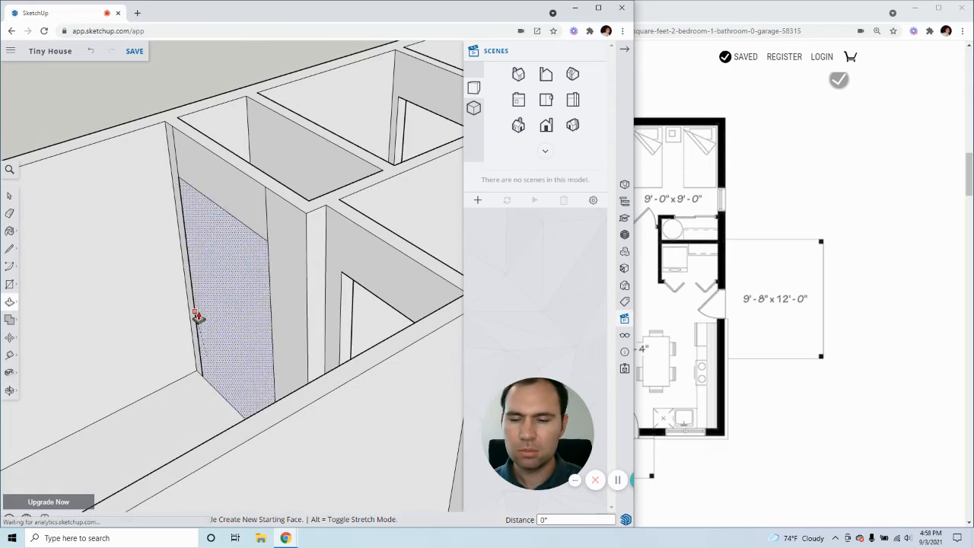
click(196, 315)
middle_drag(236, 278, 261, 263)
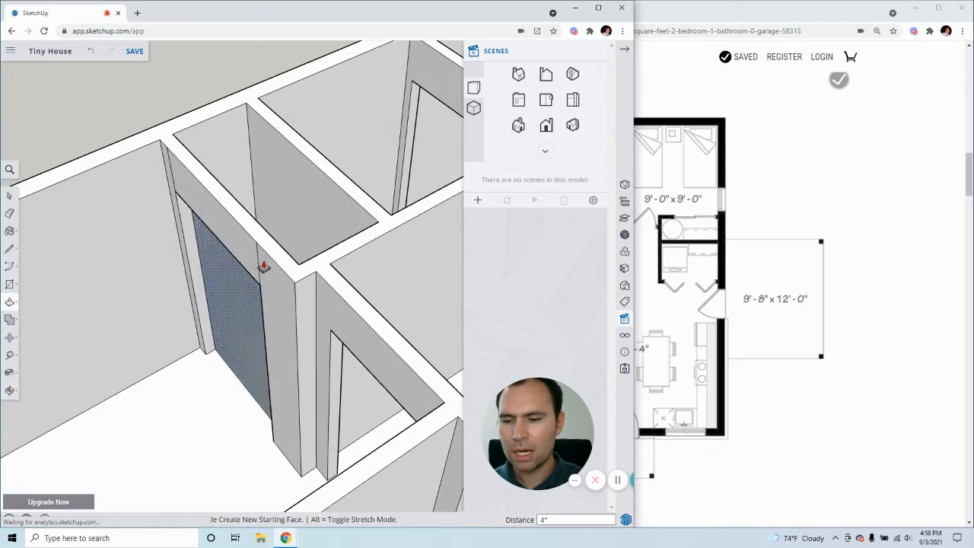
click(244, 207)
middle_drag(244, 207, 31, 301)
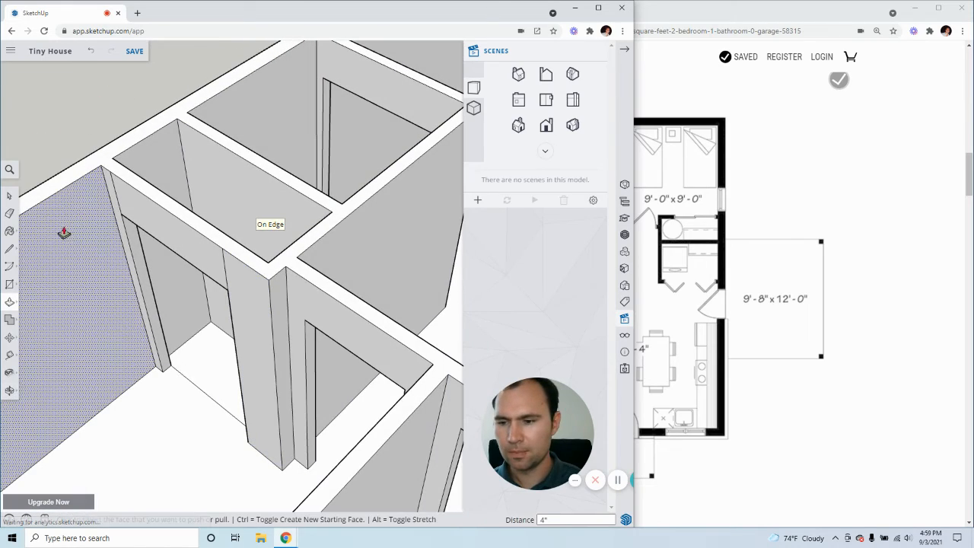
Delete the leftover vertical line segments between the bedroom closet opening's upper corners and the top of the wall
key(space)
click(227, 271)
click(225, 269)
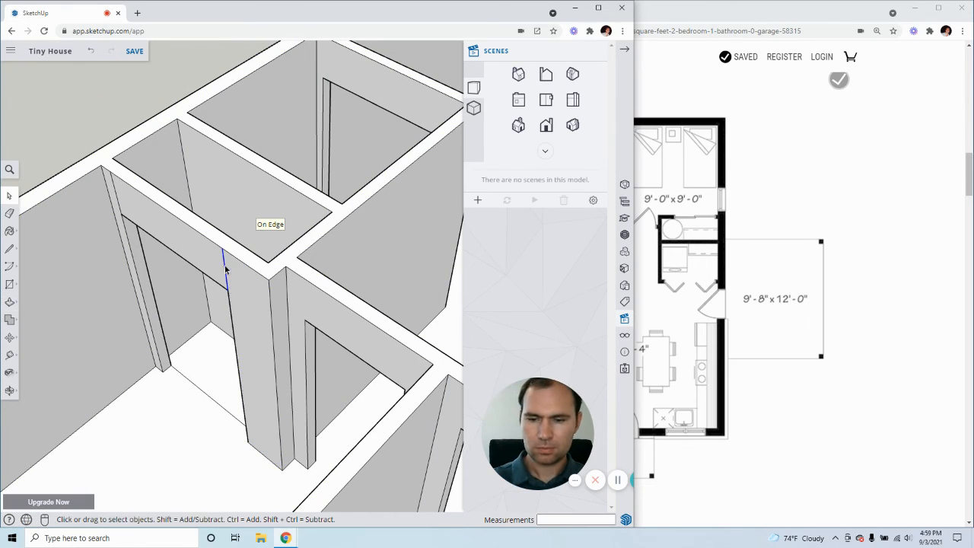
middle_drag(226, 270, 196, 246)
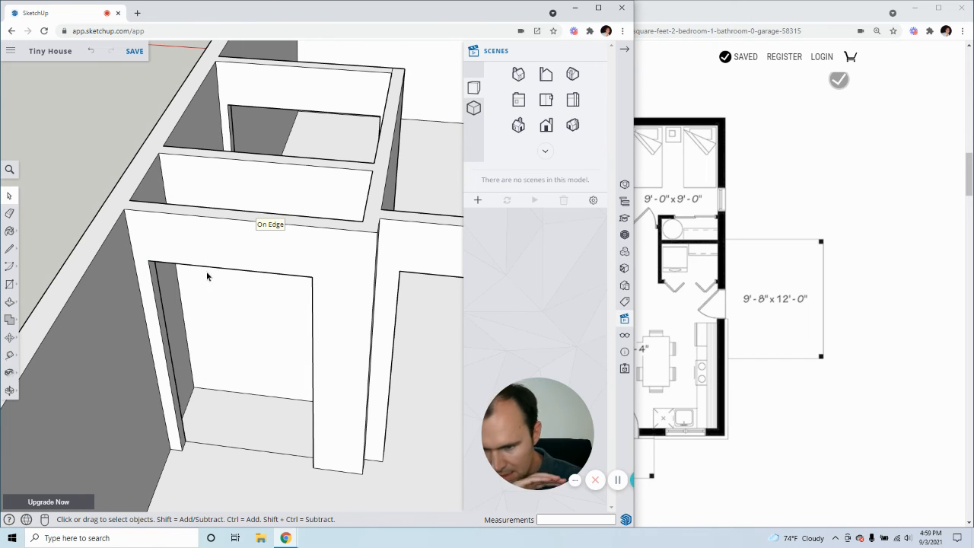
middle_drag(282, 256, 261, 218)
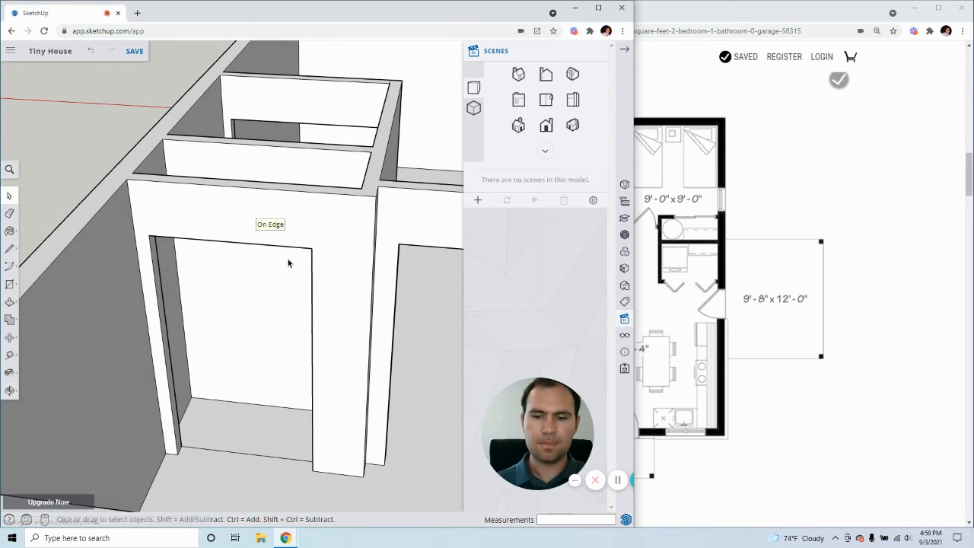
middle_drag(289, 261, 255, 373)
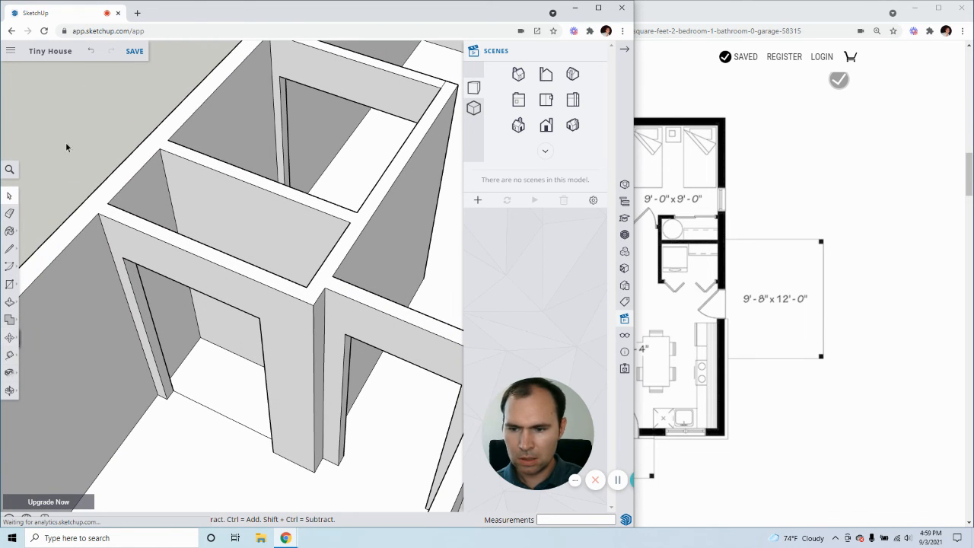
Examine the bedrooms, closets and bathroom walls in the model against the floor plan for remaining door openings
scroll(105, 131, down, 3)
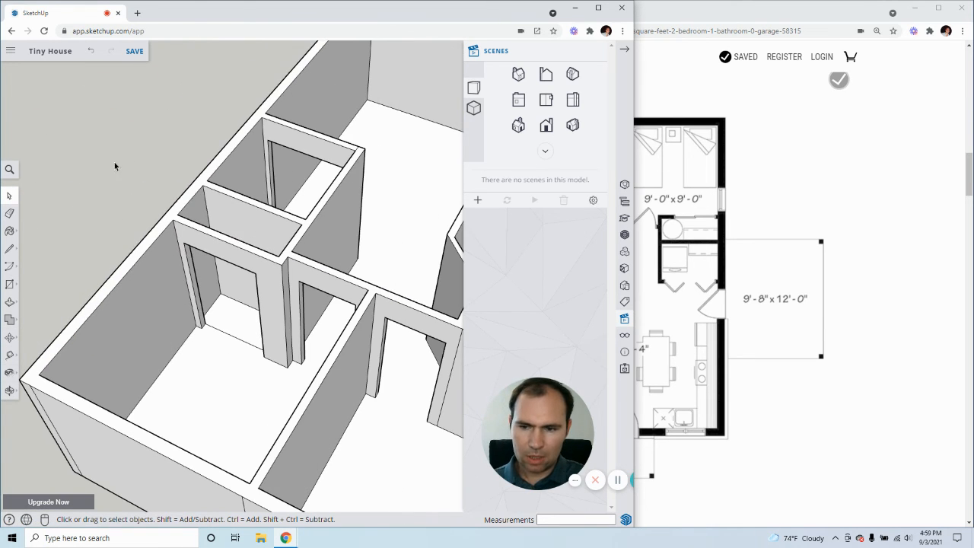
middle_drag(114, 166, 228, 251)
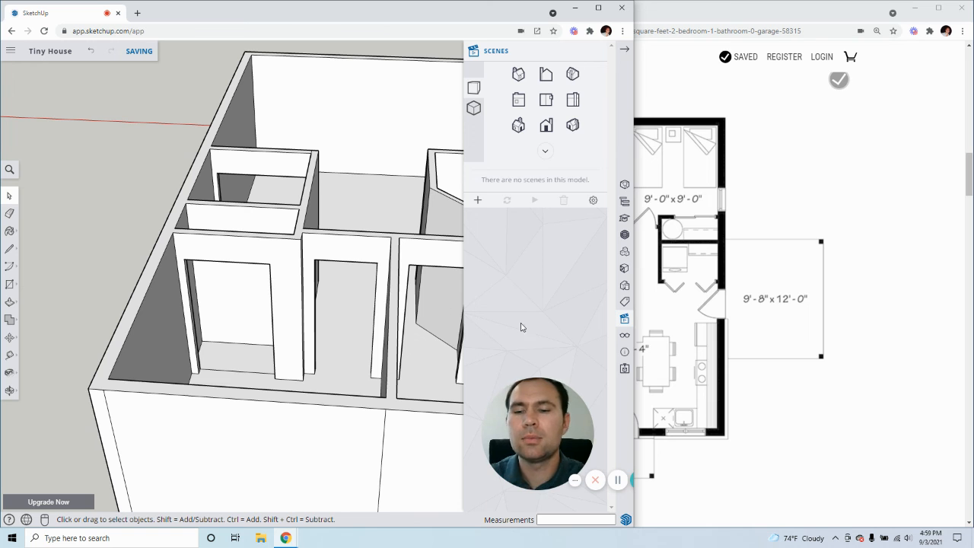
middle_drag(314, 245, 259, 327)
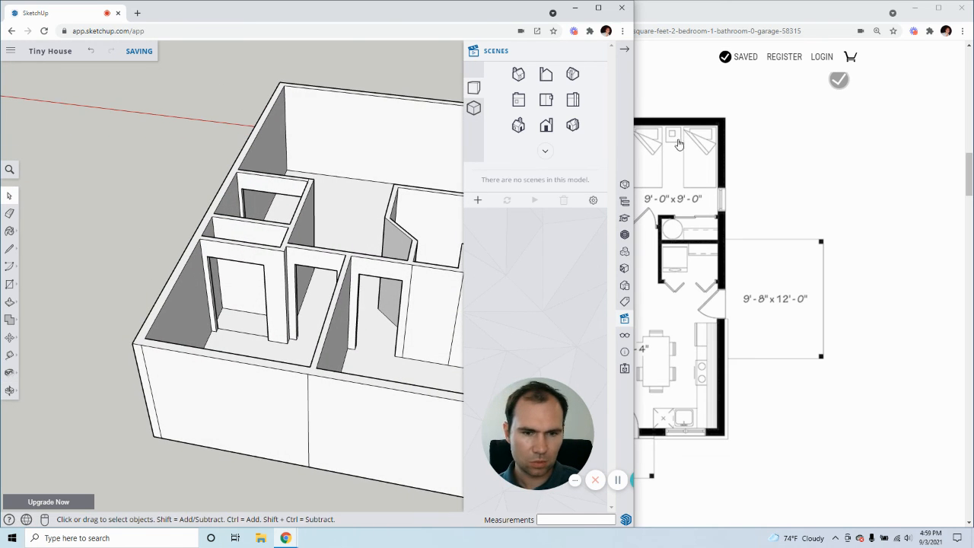
mouse_move(376, 290)
middle_down()
mouse_move(250, 363)
mouse_move(331, 334)
middle_up()
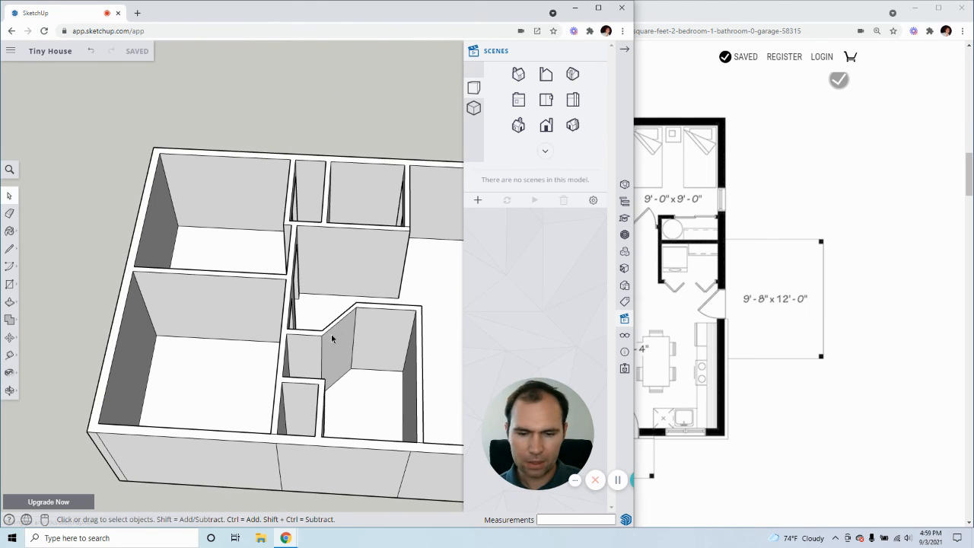
click(703, 3)
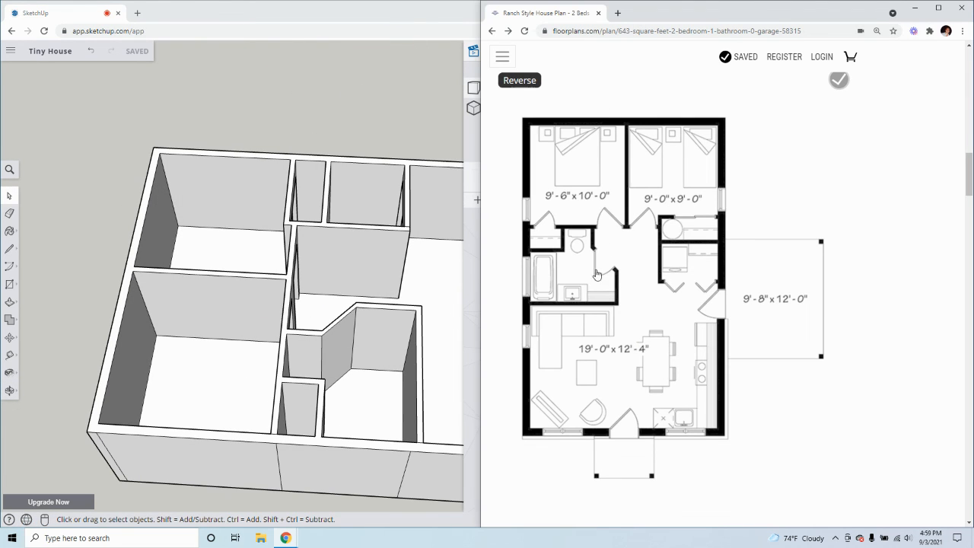
middle_drag(401, 285, 201, 284)
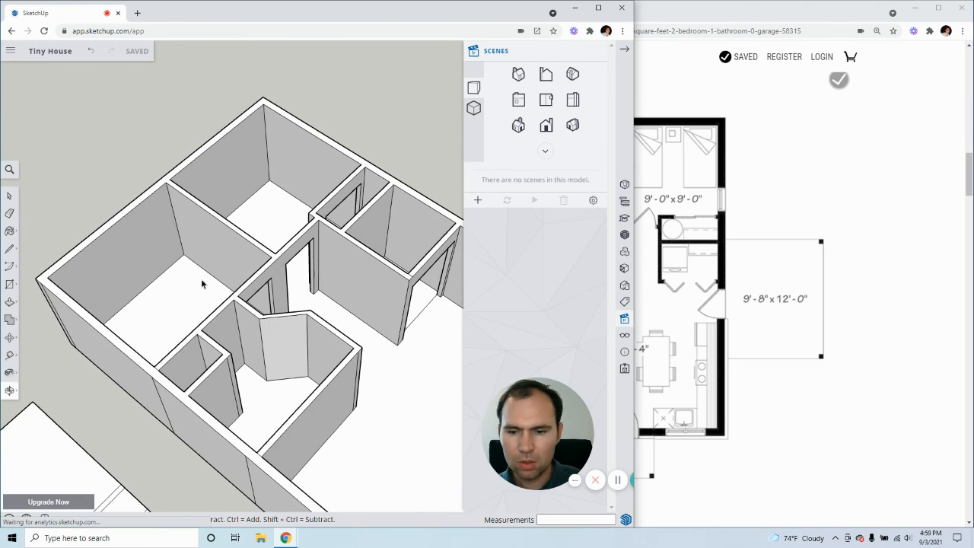